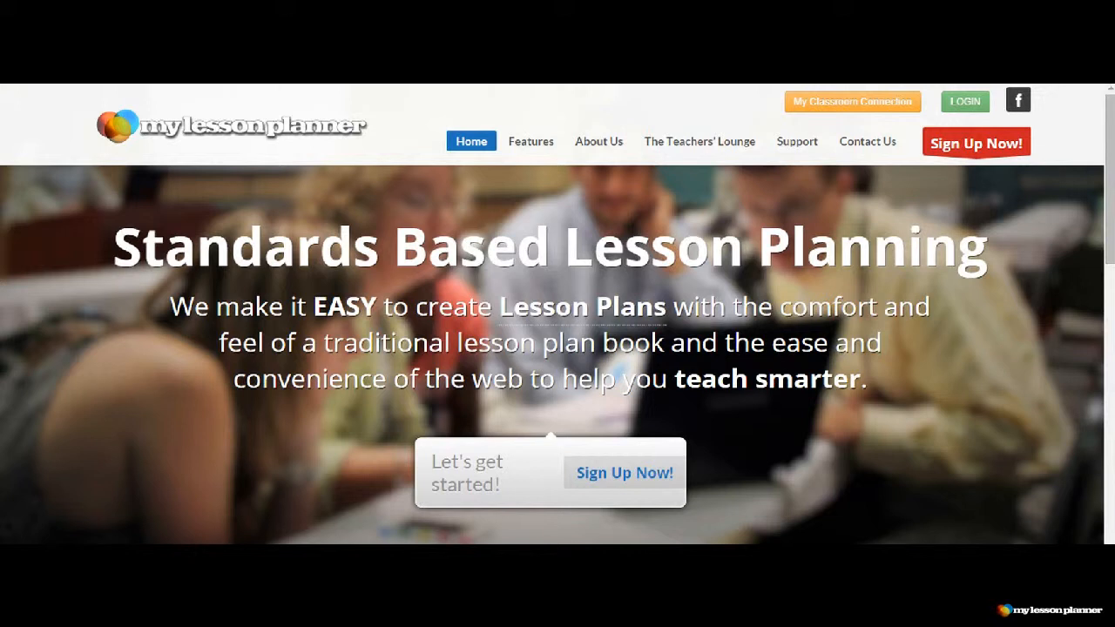
- Log in to the planner account with the account username and password, and decline the browser's offer to save the password
click(966, 101)
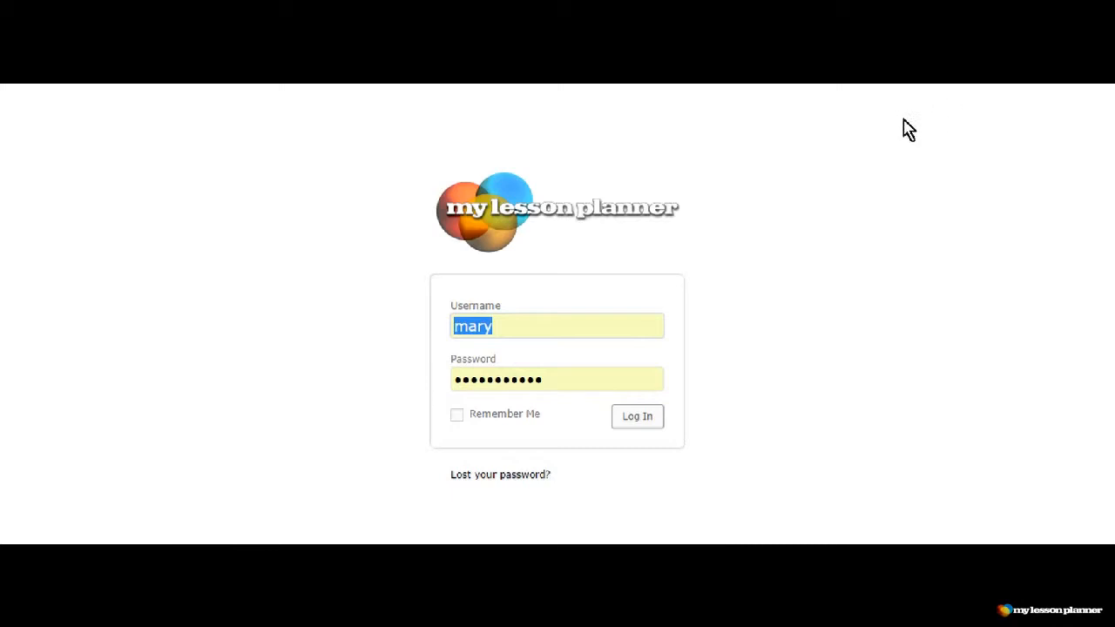
click(467, 326)
drag(498, 327, 438, 318)
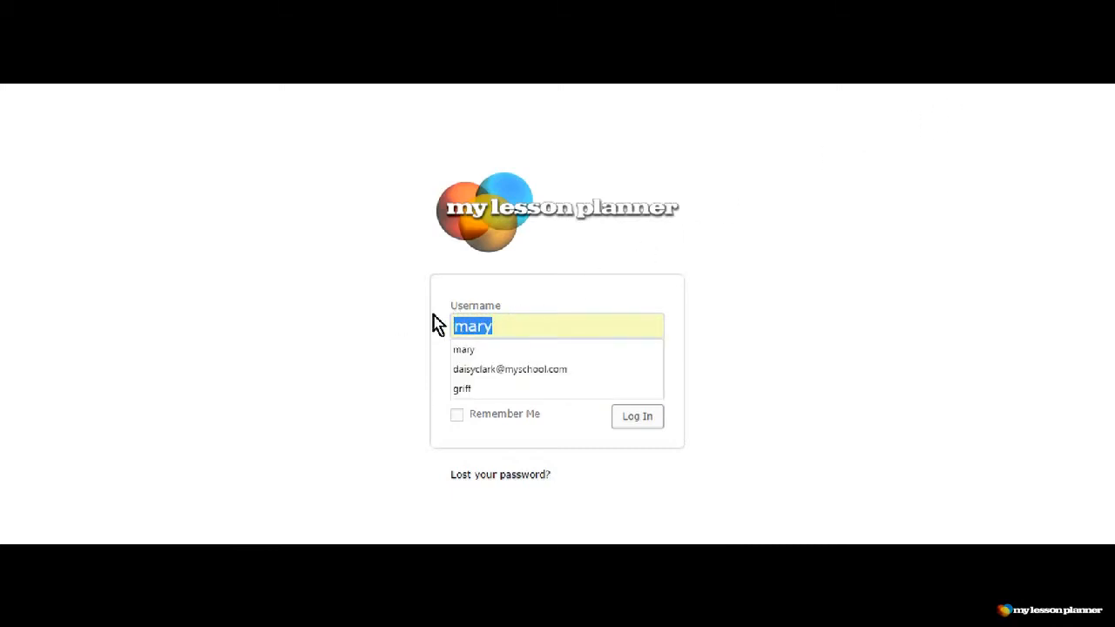
key(BackSpace)
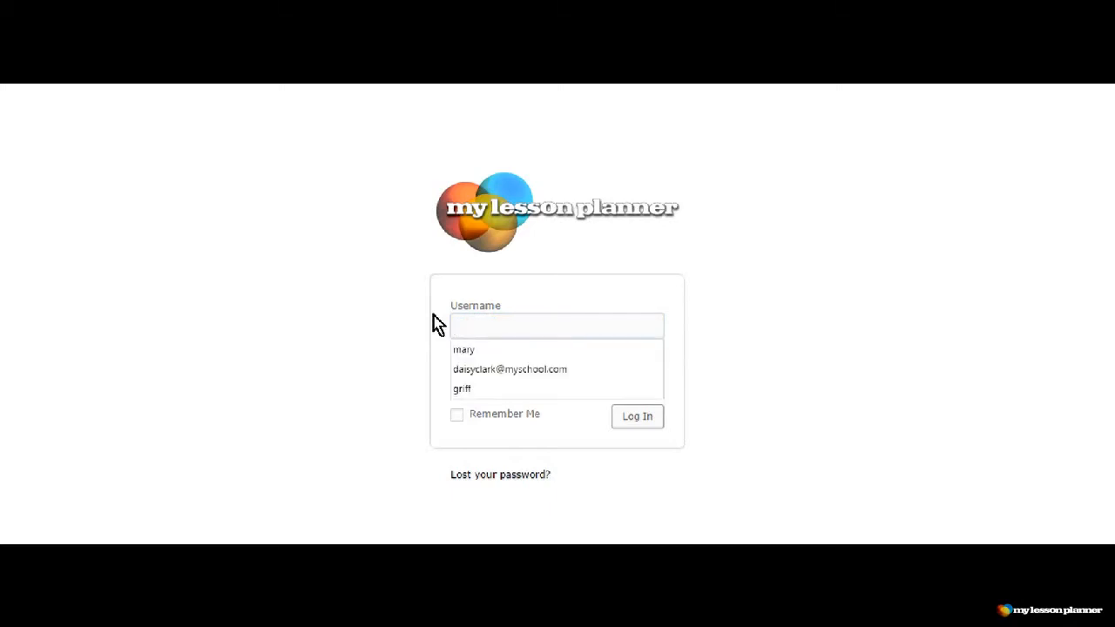
text(01larabeth)
click(480, 380)
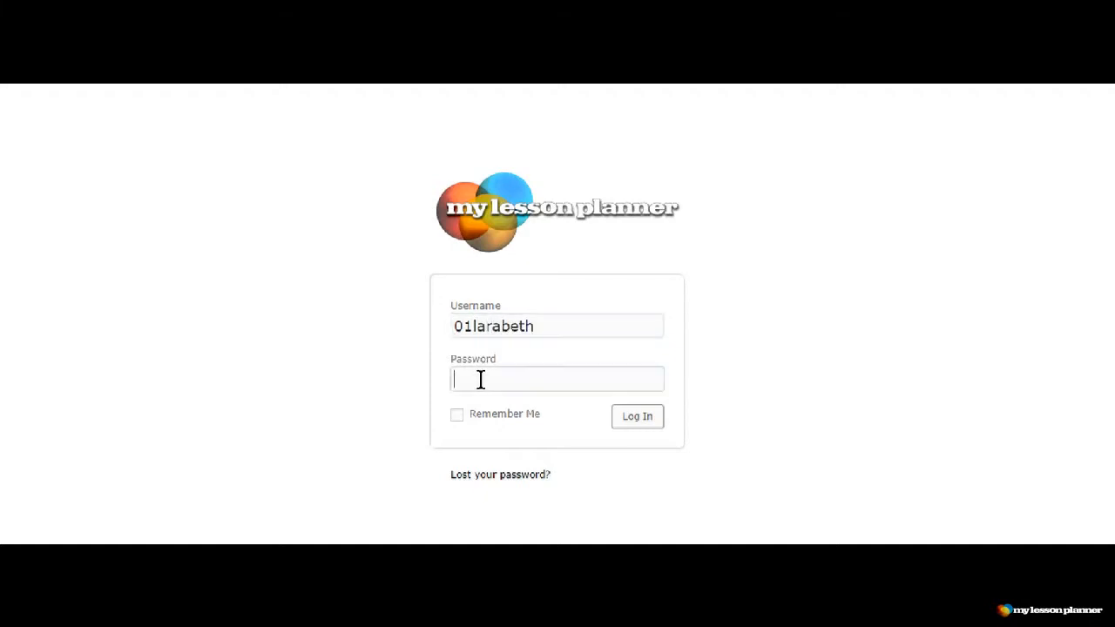
text(•••••••)
click(636, 424)
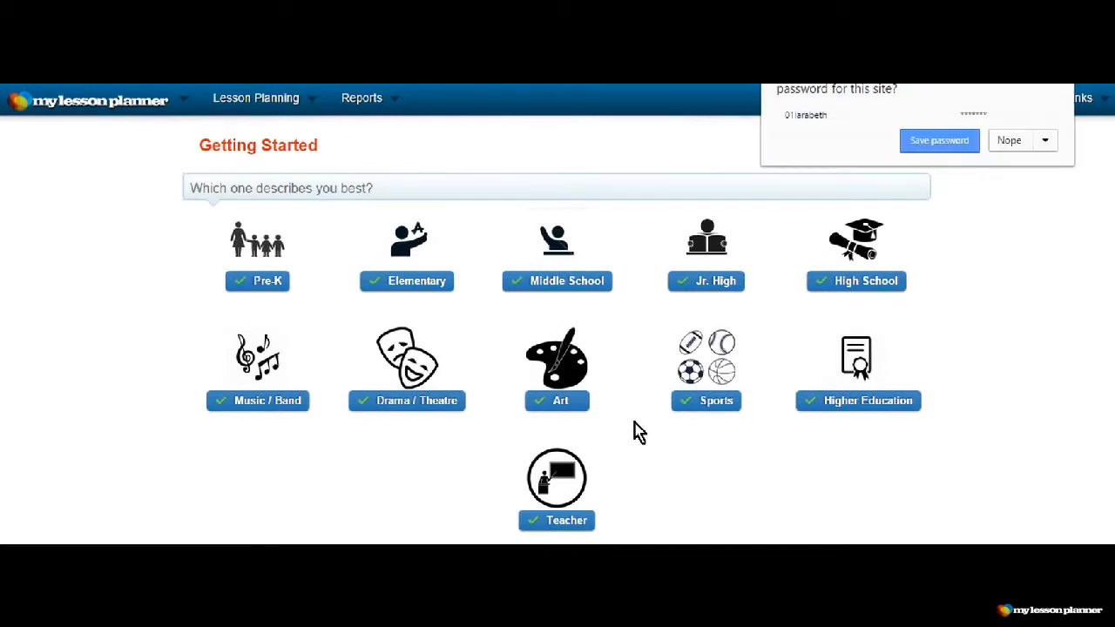
click(1008, 147)
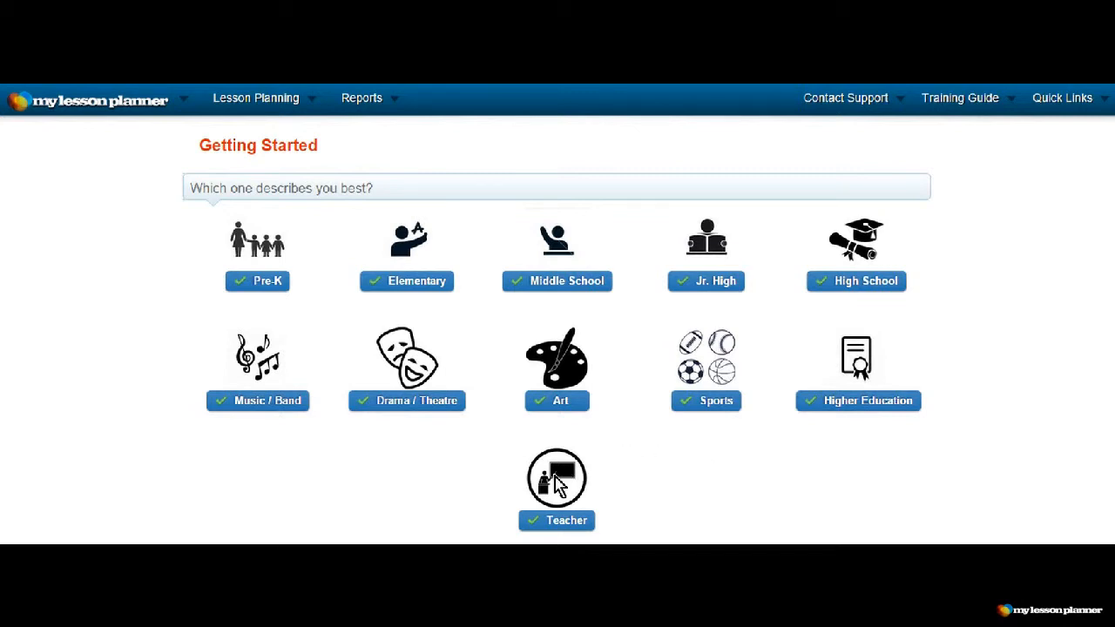
- Choose Teacher as the best description and Common Core as the standards set in the Getting Started wizard
click(558, 525)
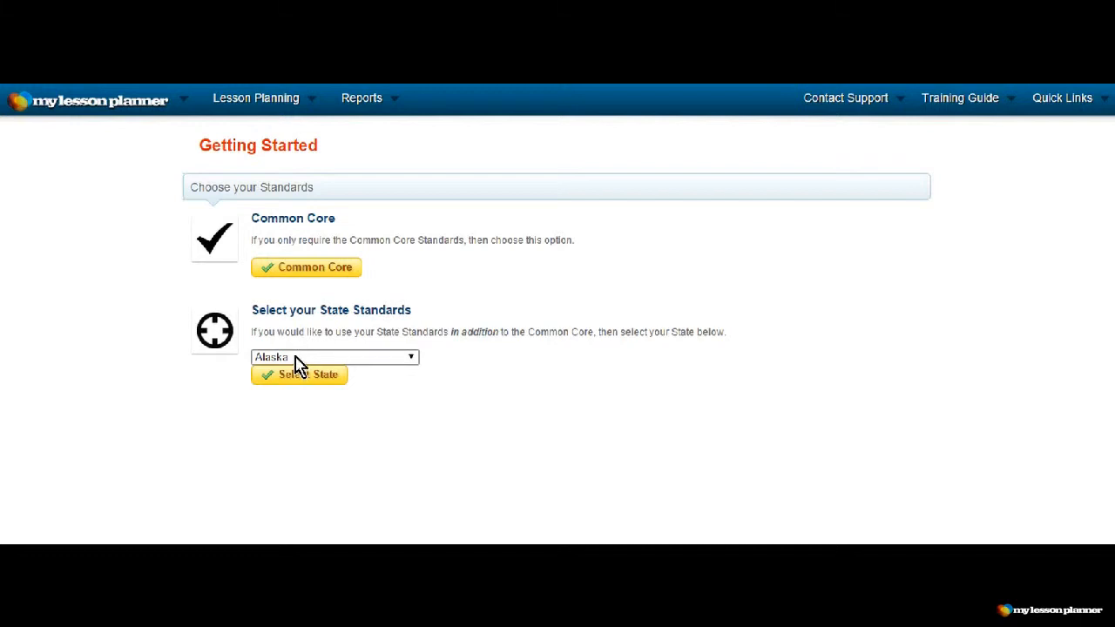
click(323, 273)
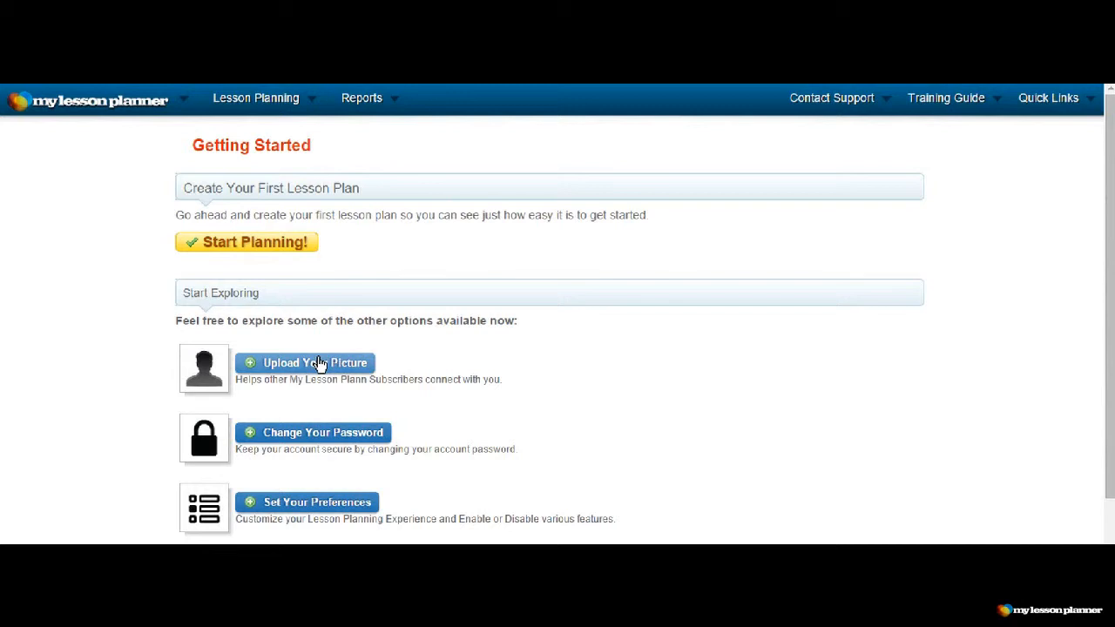
- Upload the portrait photo from the computer as the teacher's profile picture
click(320, 364)
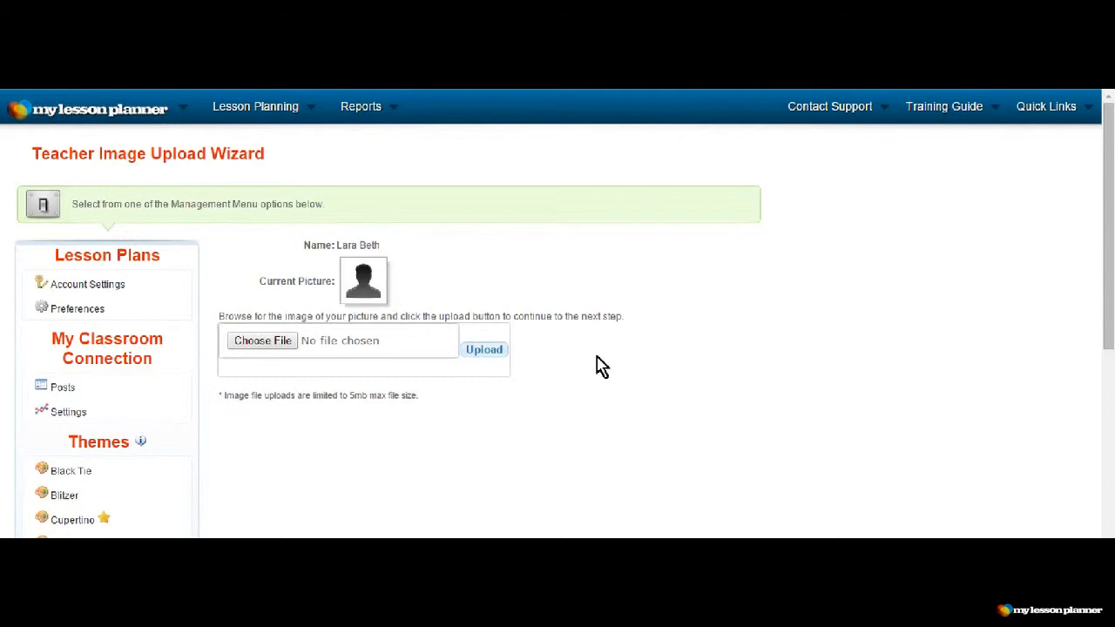
click(270, 347)
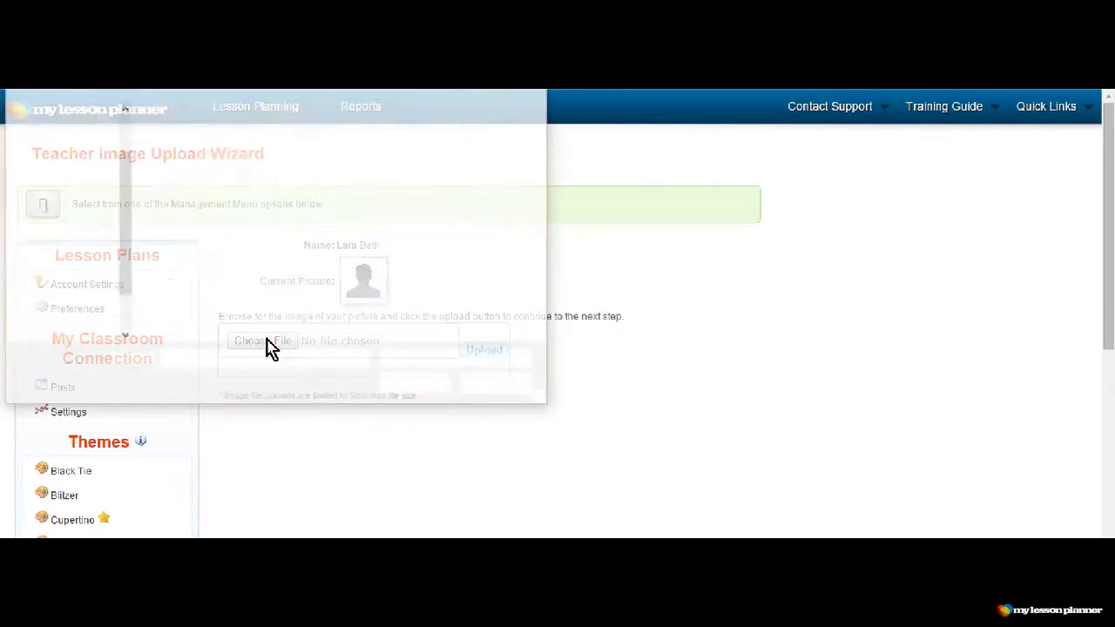
click(389, 264)
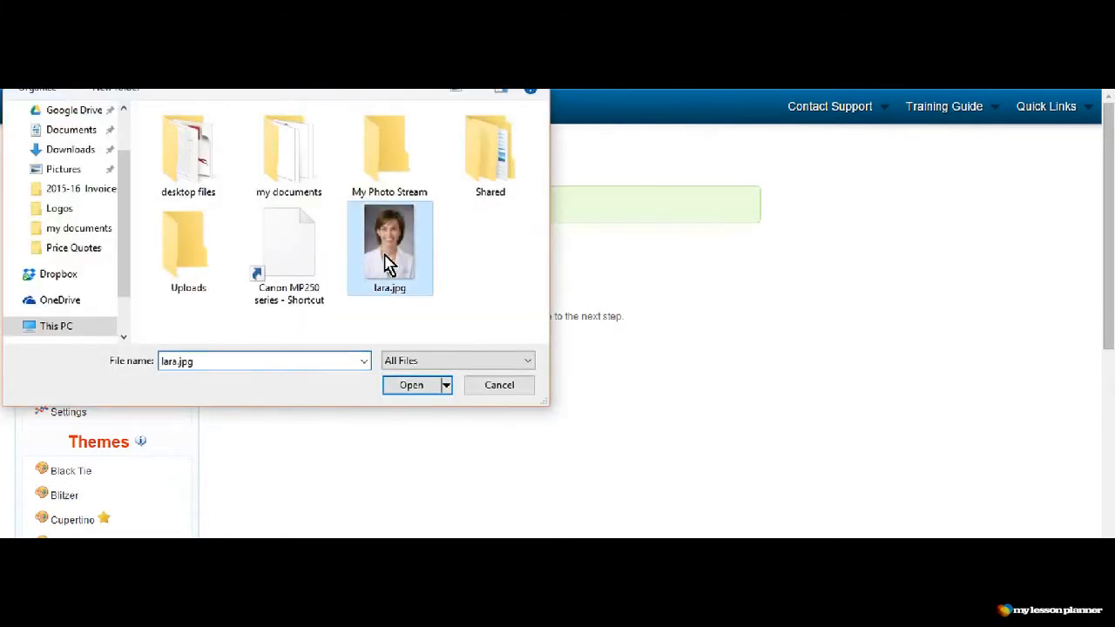
click(413, 388)
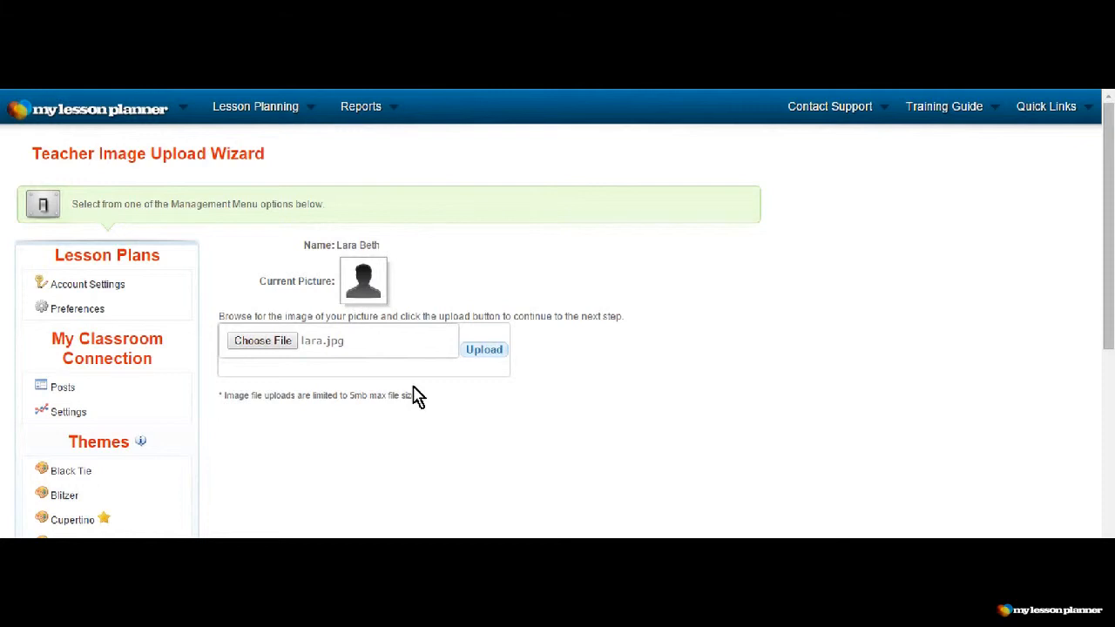
click(485, 351)
- Crop the uploaded photo to a square around the head and shoulders and save it as the profile picture
scroll(492, 357, down, 5)
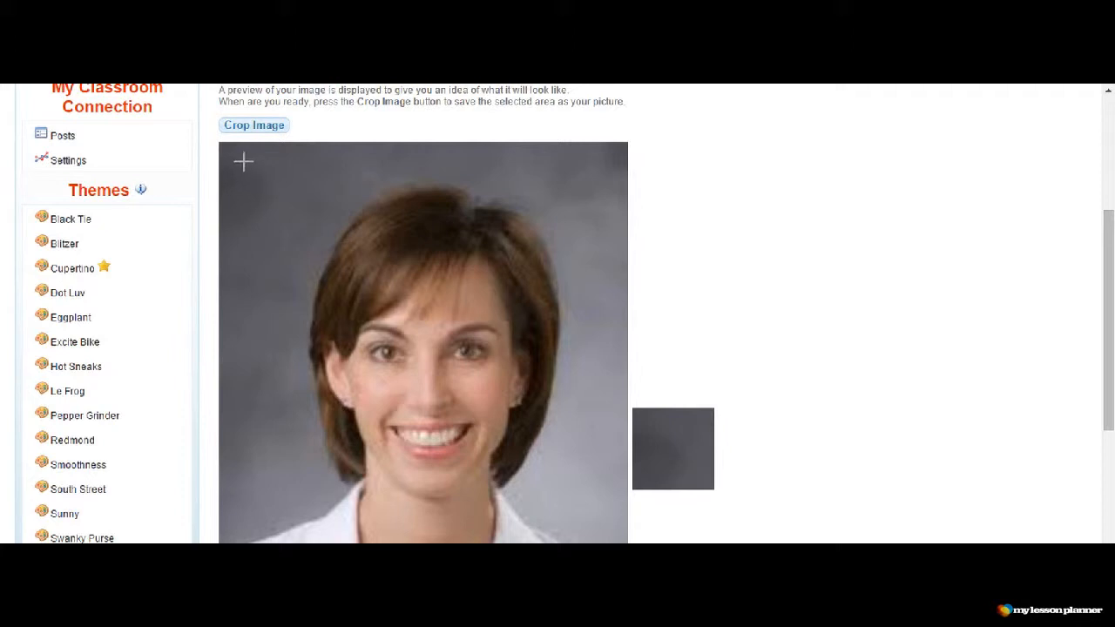
drag(240, 160, 554, 526)
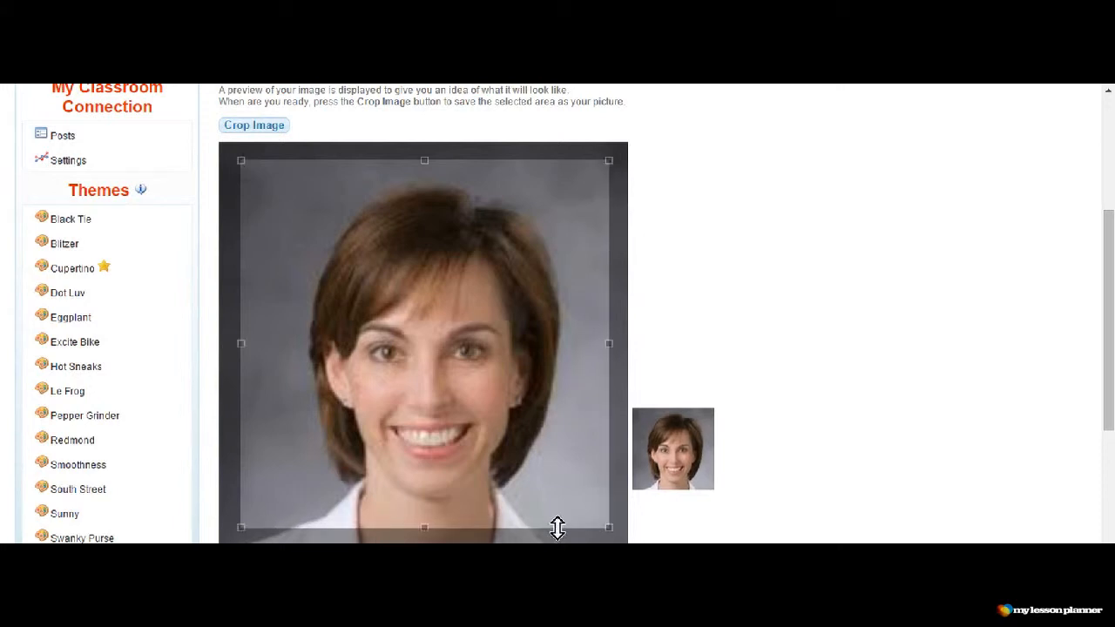
click(266, 133)
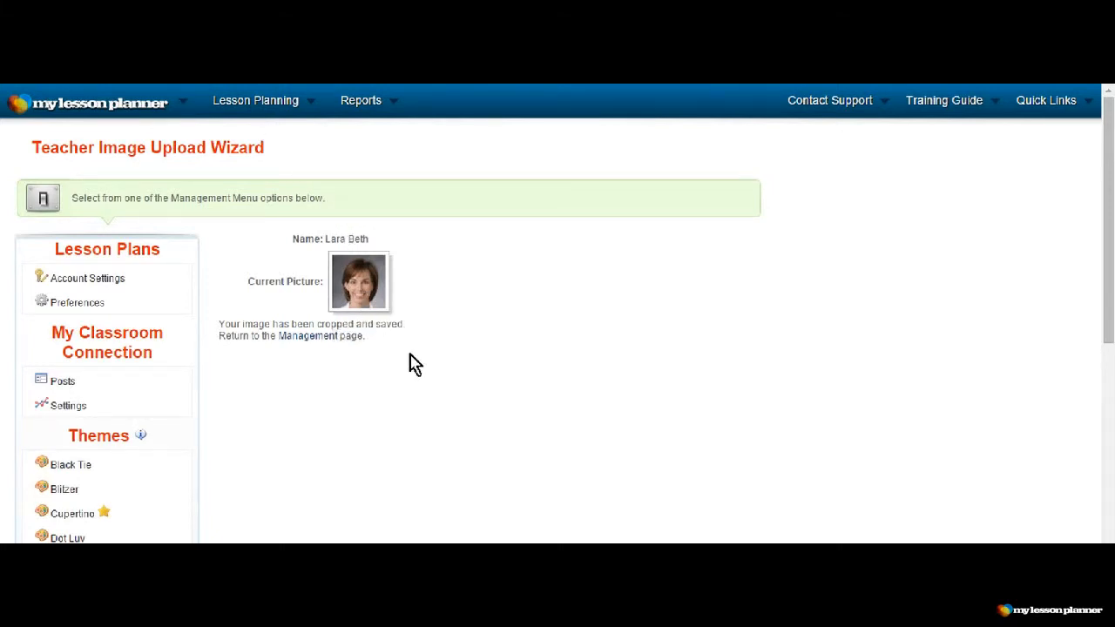
- Open the account settings and enter a new account password in the first New Password field
scroll(415, 364, down, 4)
scroll(416, 366, up, 2)
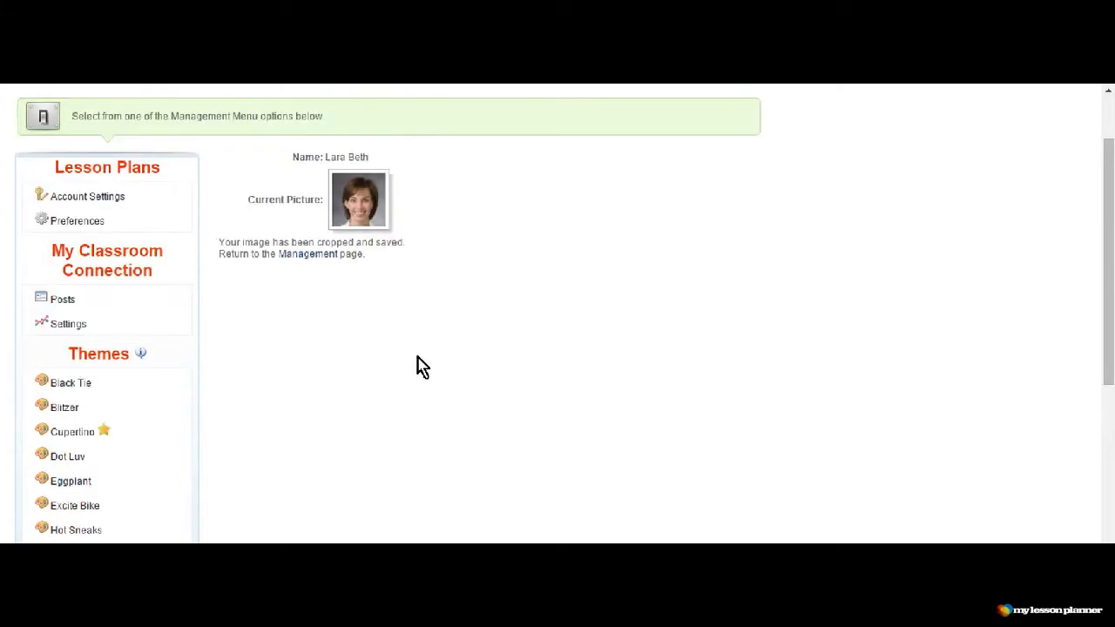
click(114, 197)
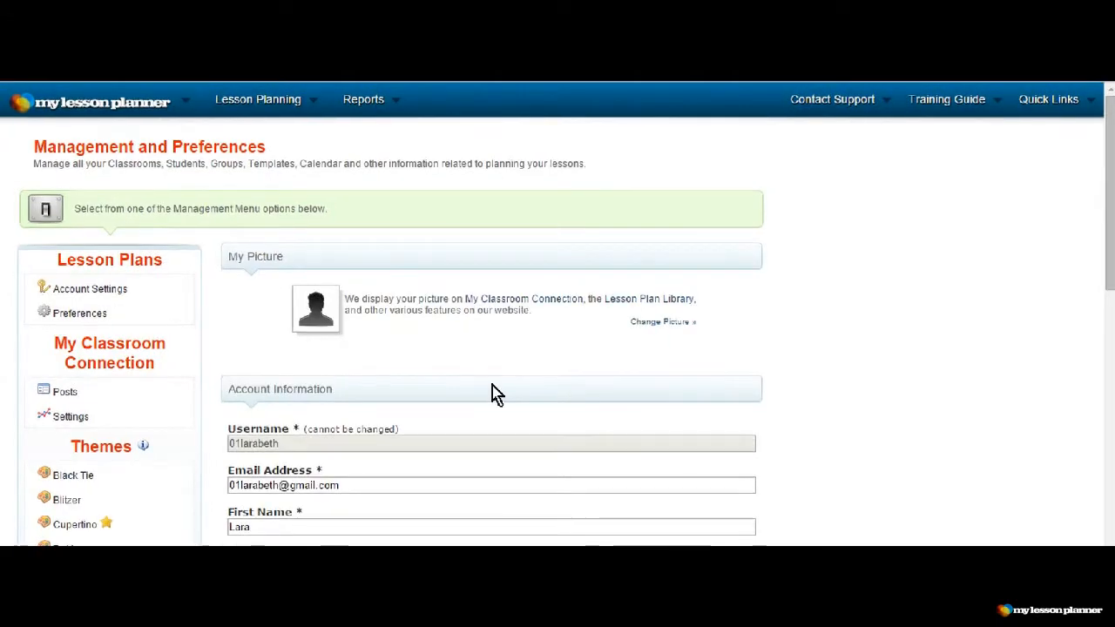
scroll(492, 394, down, 1)
scroll(494, 392, down, 3)
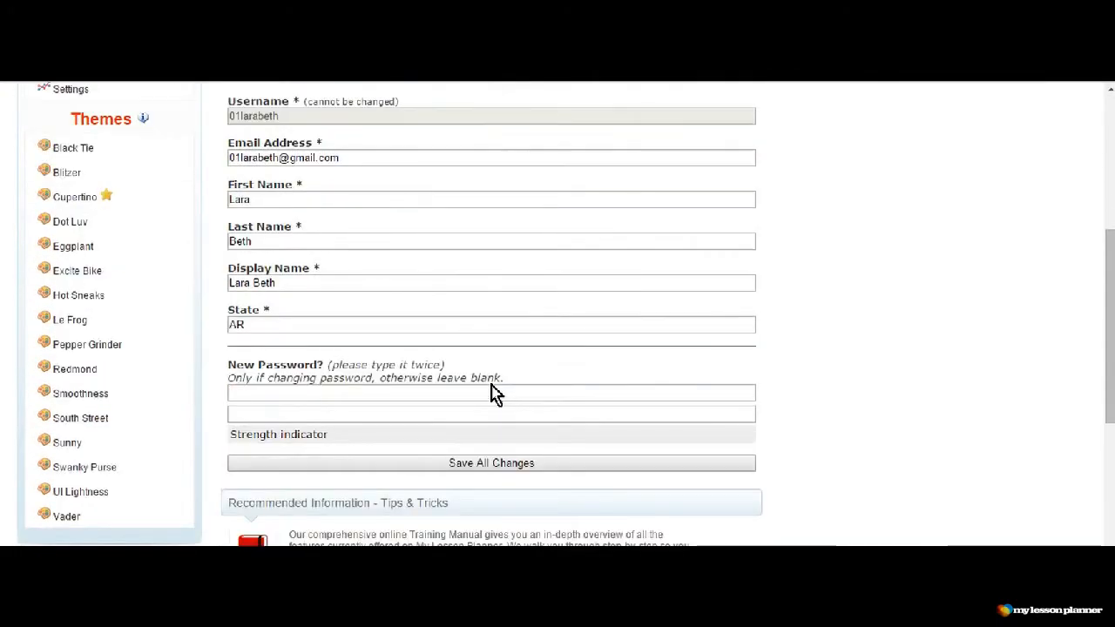
scroll(496, 391, down, 1)
click(324, 311)
text(••••••••••)
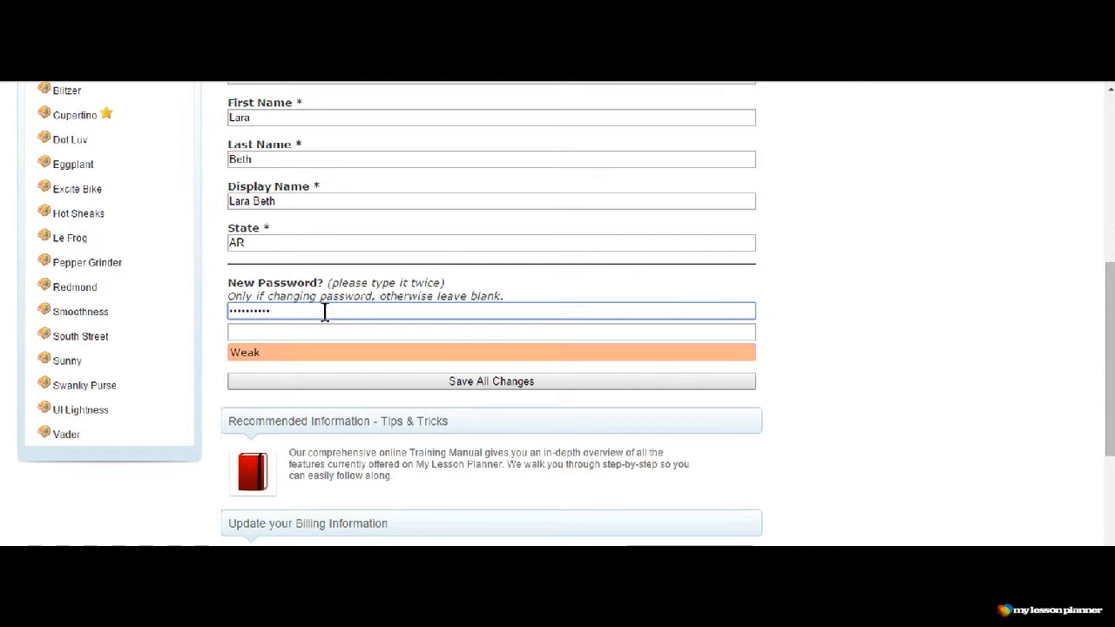
text(•••)
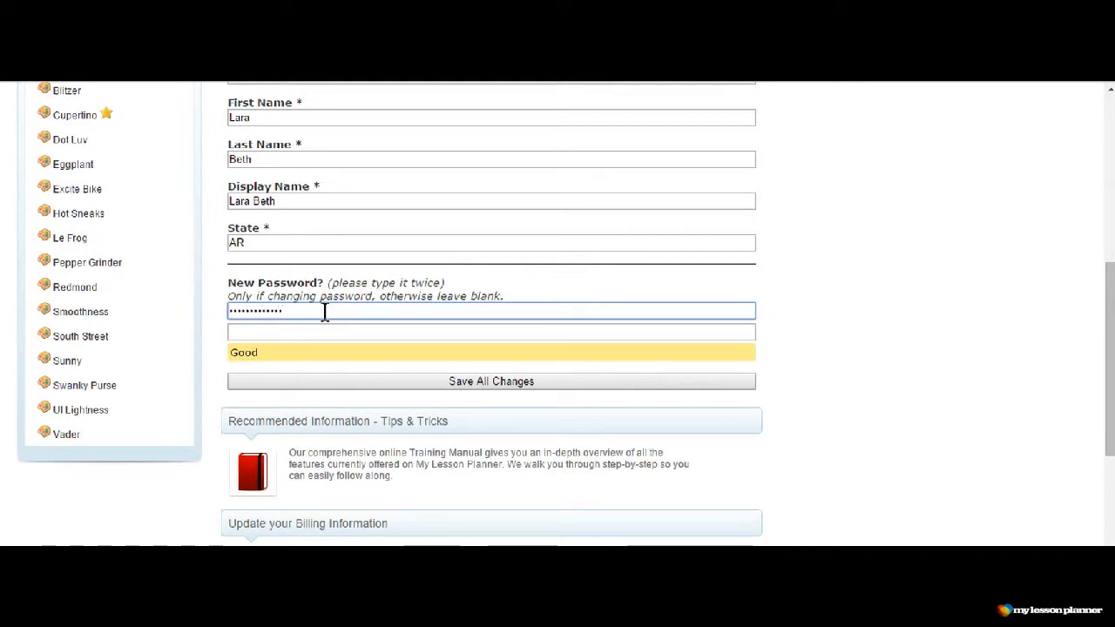
- Repeat the new account password in the confirmation field, save all changes, and decline the browser's offer to store the password
click(313, 329)
text(•••••••••••••)
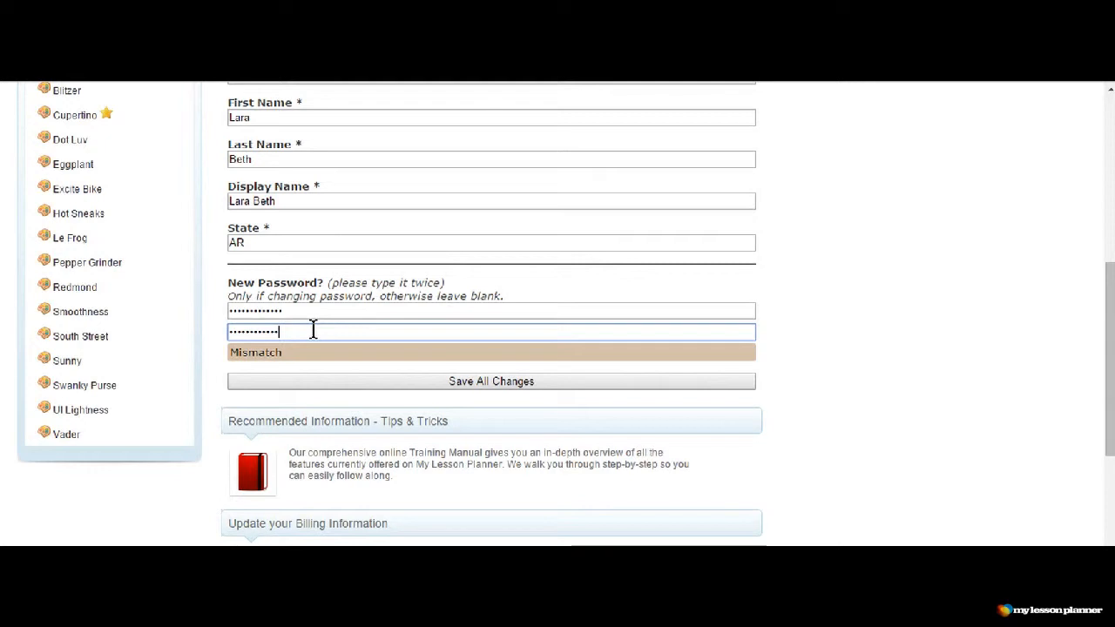
click(490, 381)
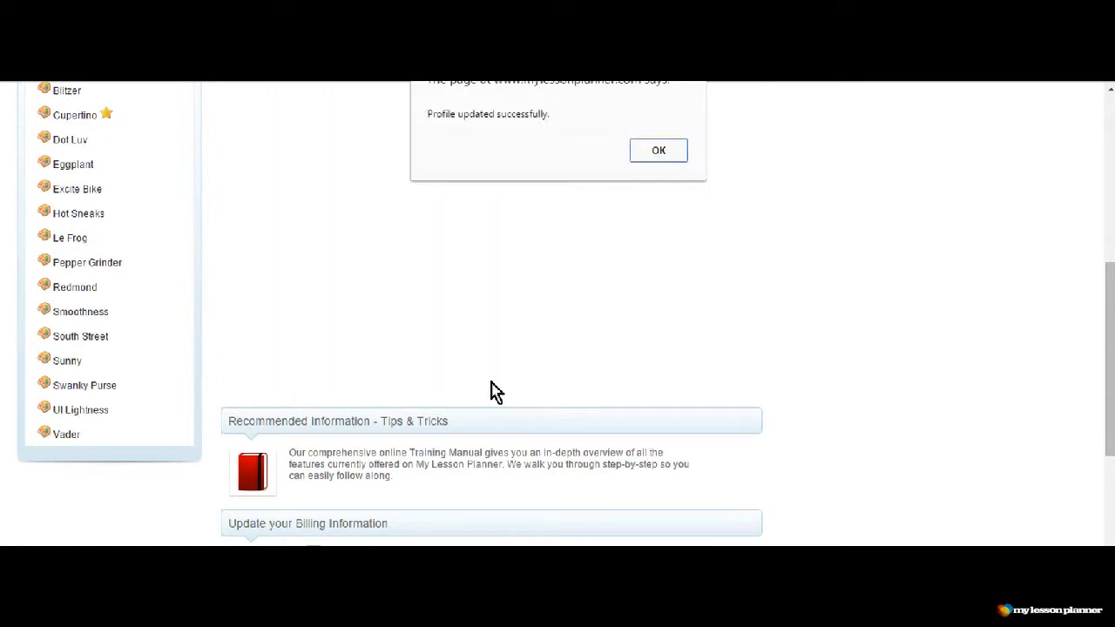
click(659, 152)
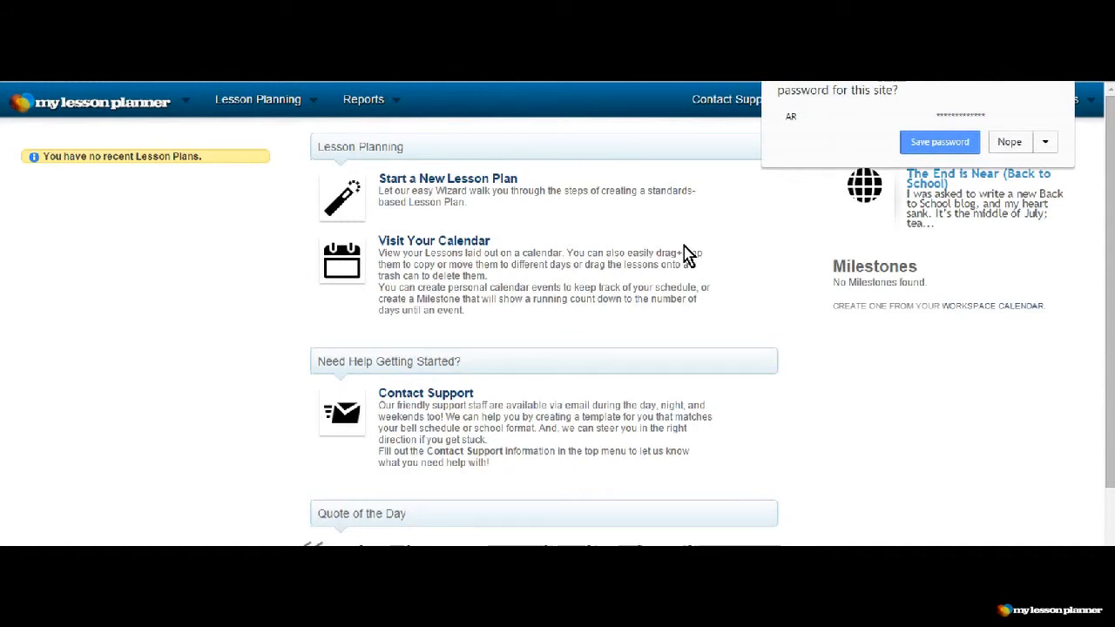
click(1009, 142)
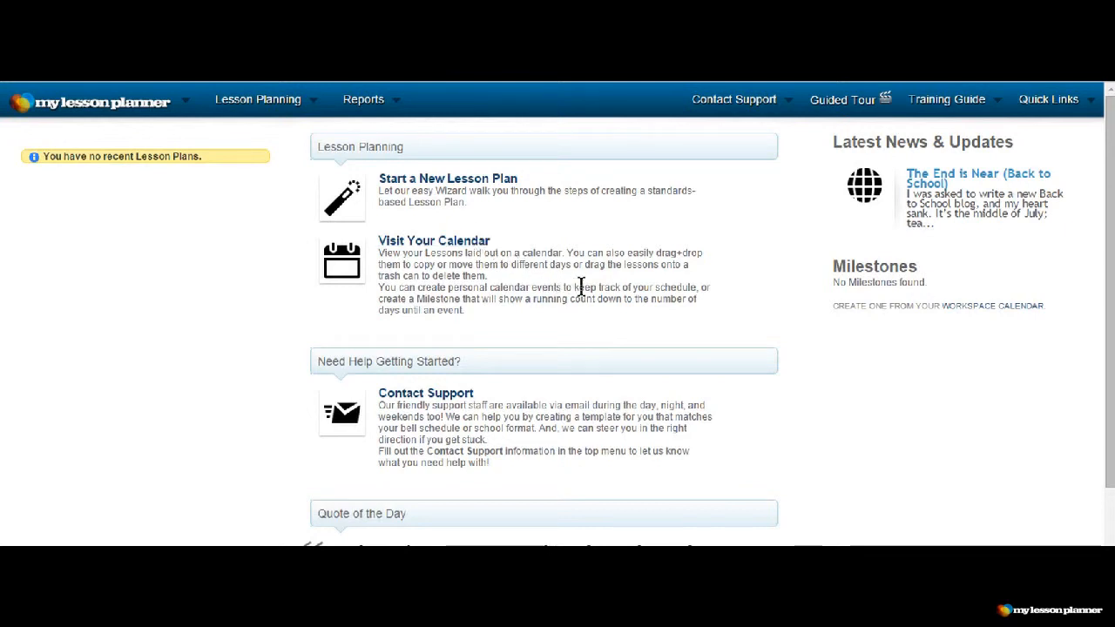
- Open the account's Preferences page and set the homepage preference to Calendar
scroll(609, 319, down, 1)
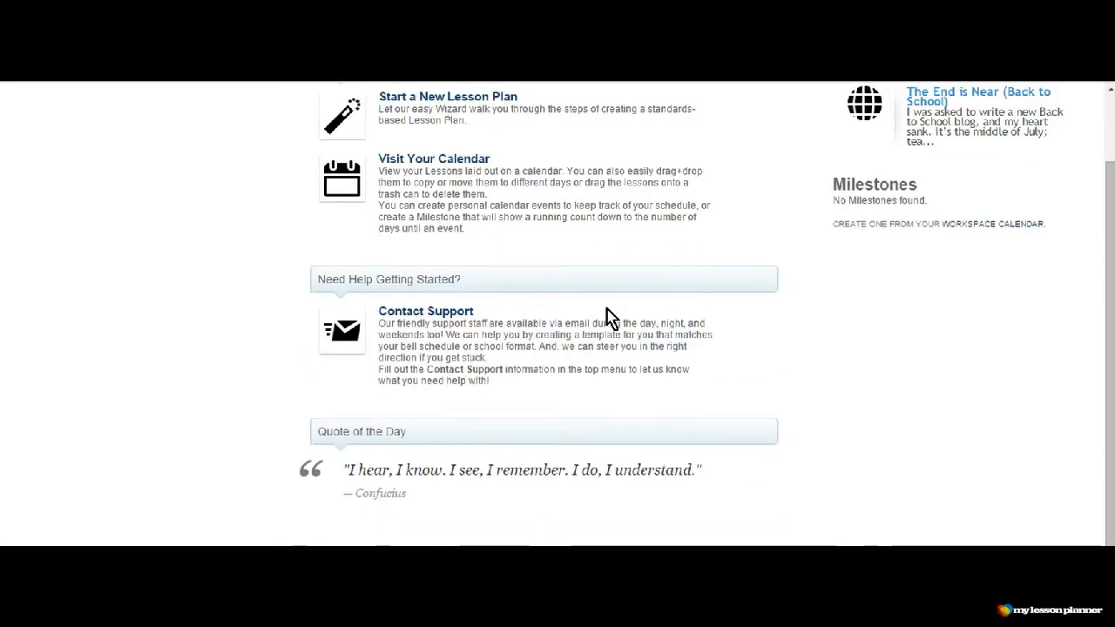
scroll(610, 319, up, 1)
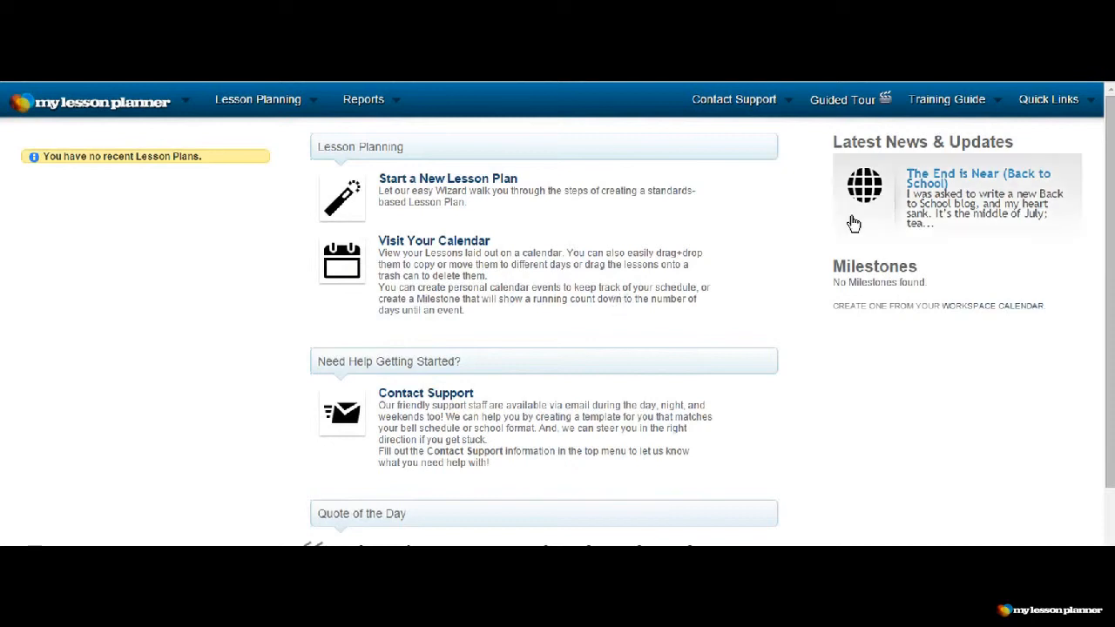
click(1057, 101)
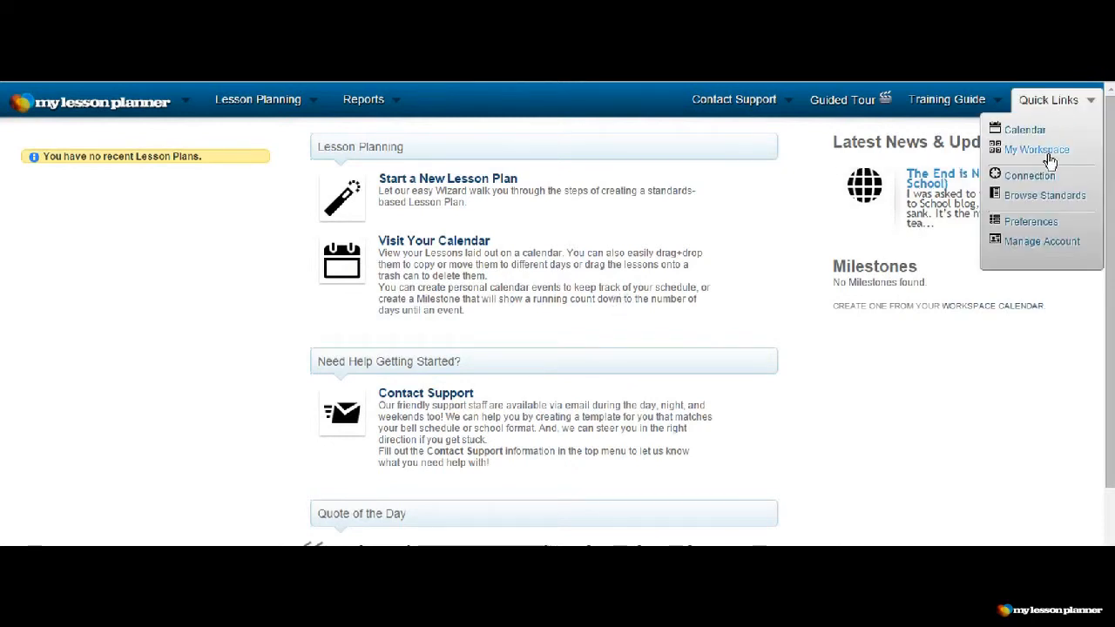
click(1033, 223)
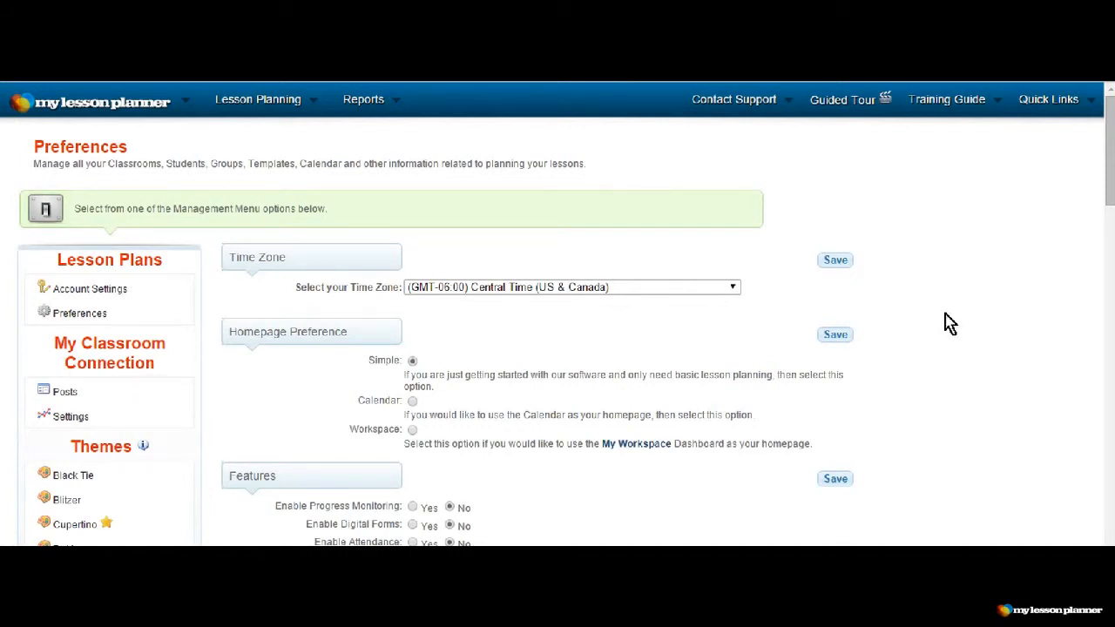
scroll(949, 323, down, 1)
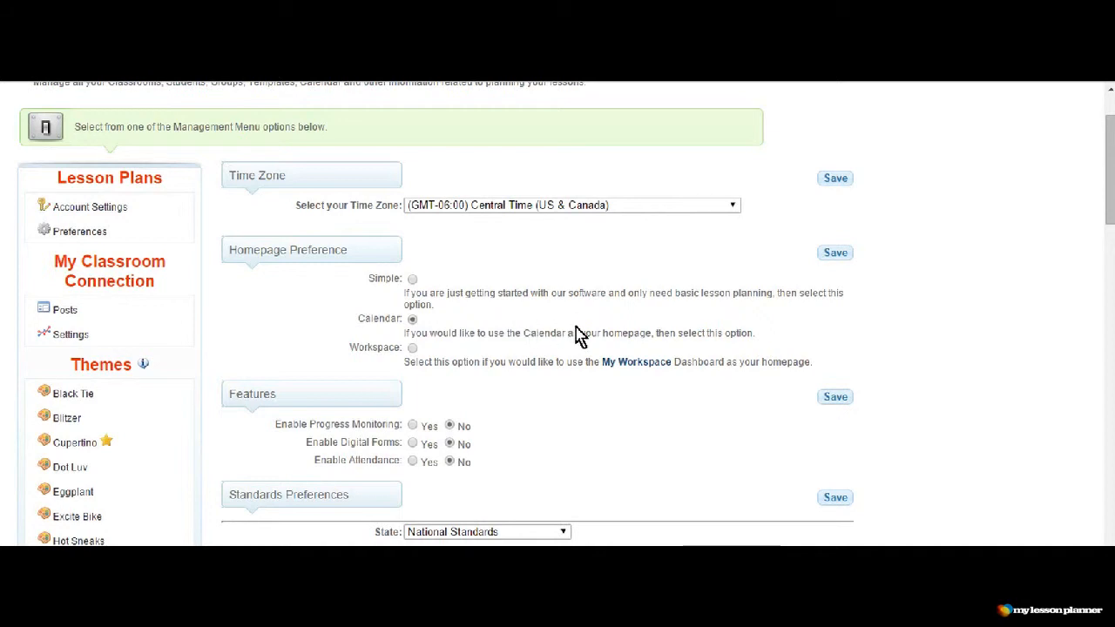
- Lock down the state standards to CCSS - Common Core State Standards and the national standards to NS - Common Core and National Standards
scroll(576, 331, down, 2)
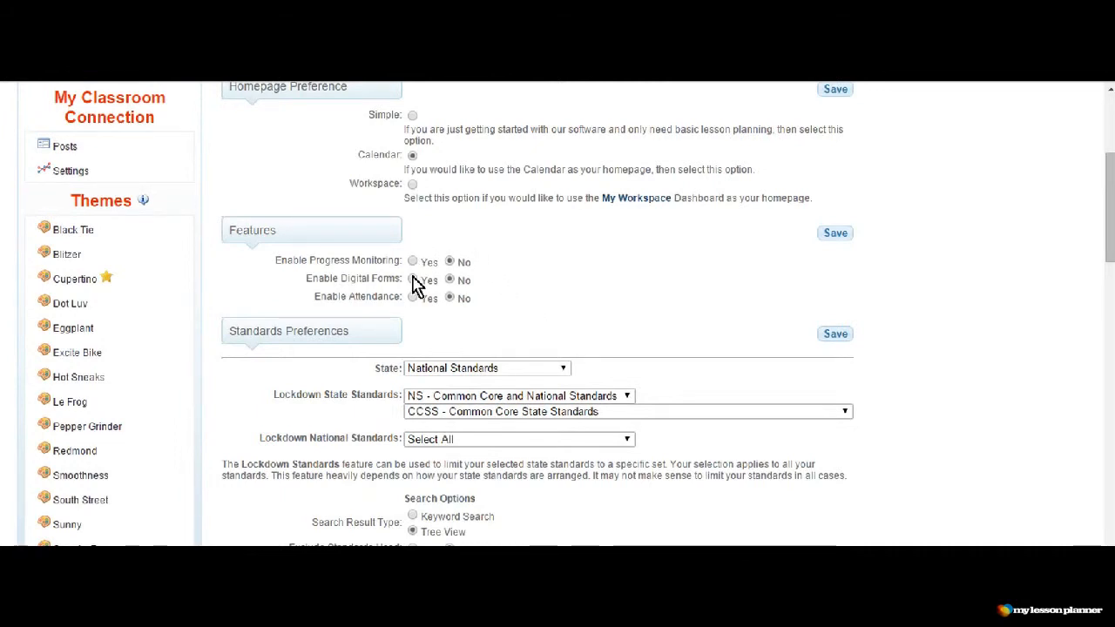
scroll(542, 323, down, 1)
scroll(541, 318, down, 1)
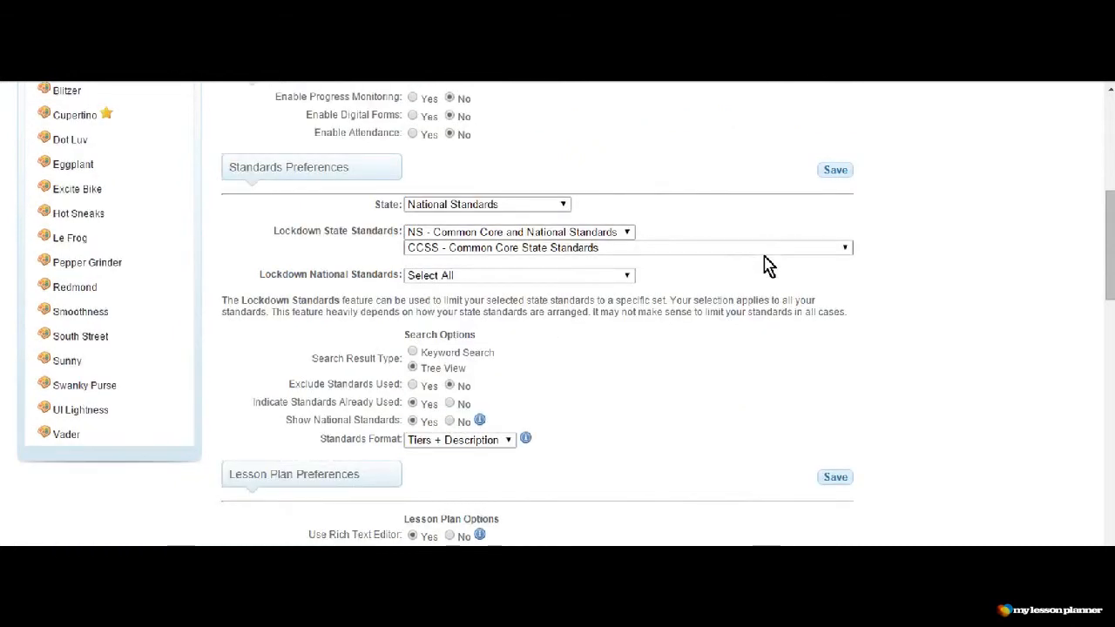
click(844, 250)
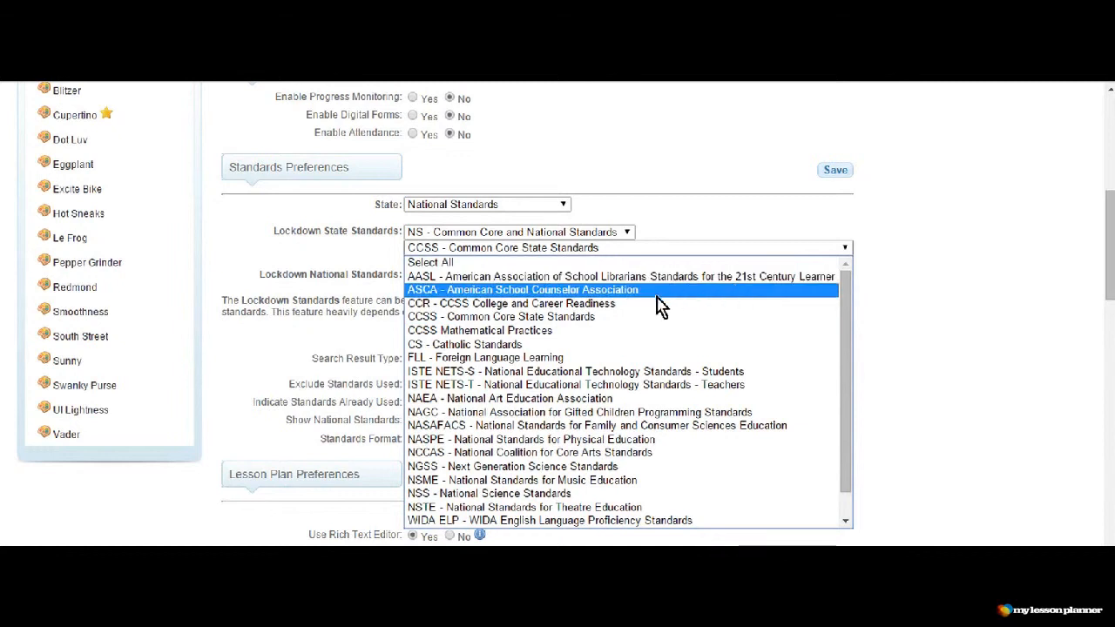
click(601, 319)
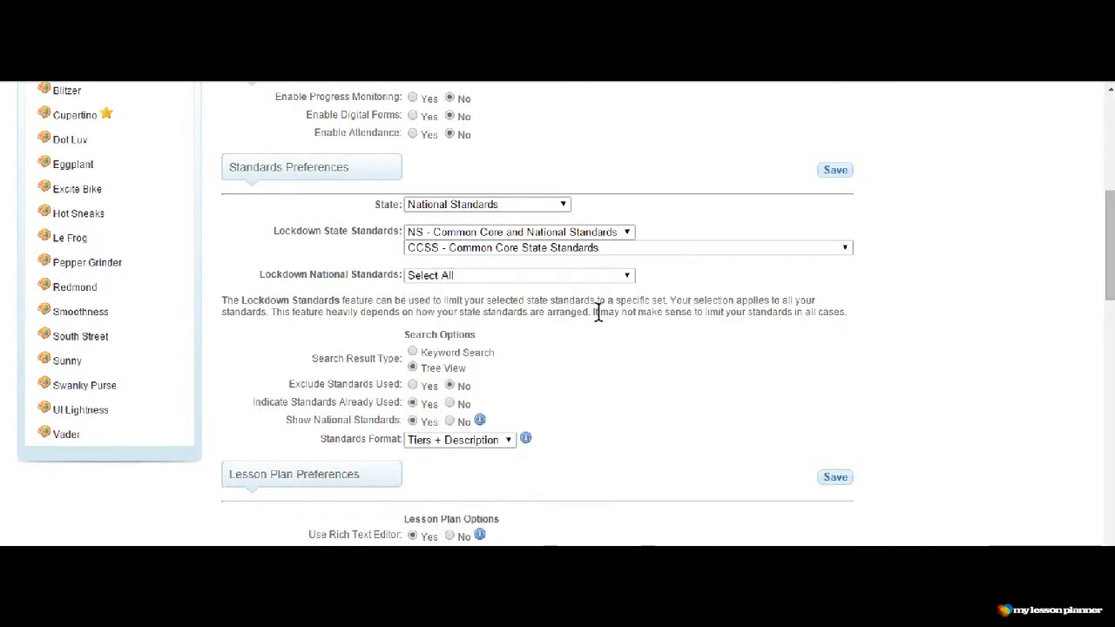
click(629, 277)
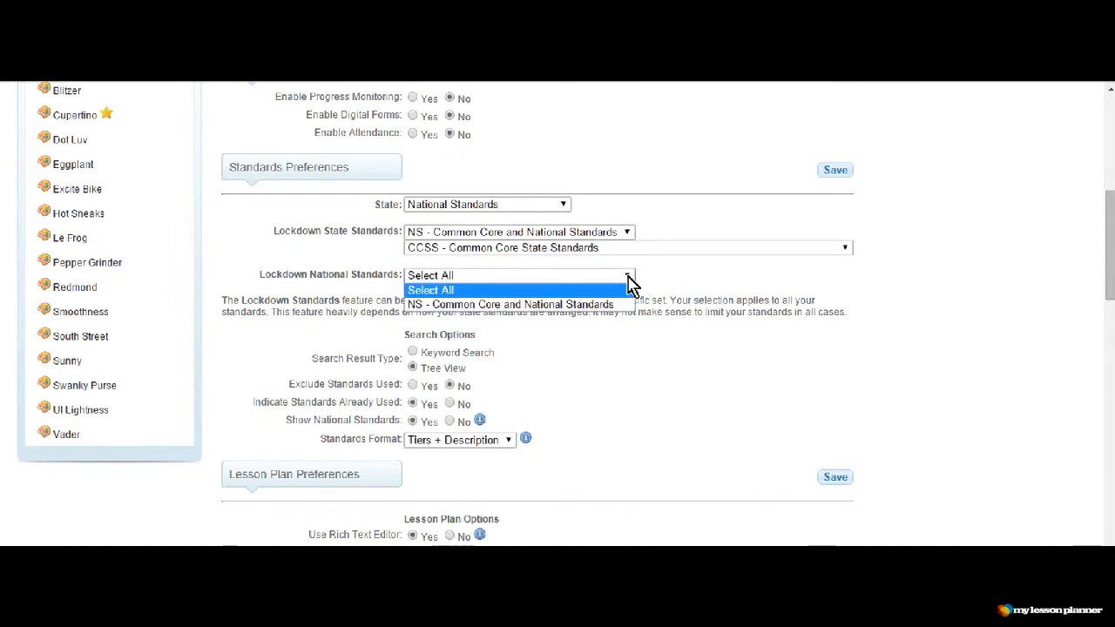
click(609, 305)
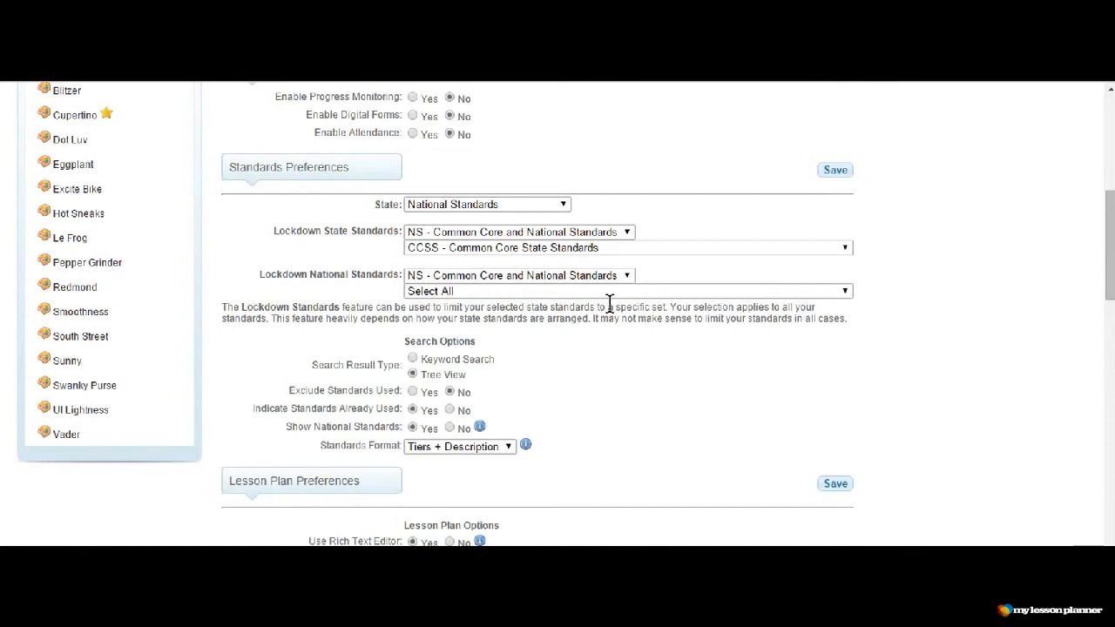
- Narrow the national standards lockdown to CCSS - Common Core State Standards with the K-8 grade range
click(847, 295)
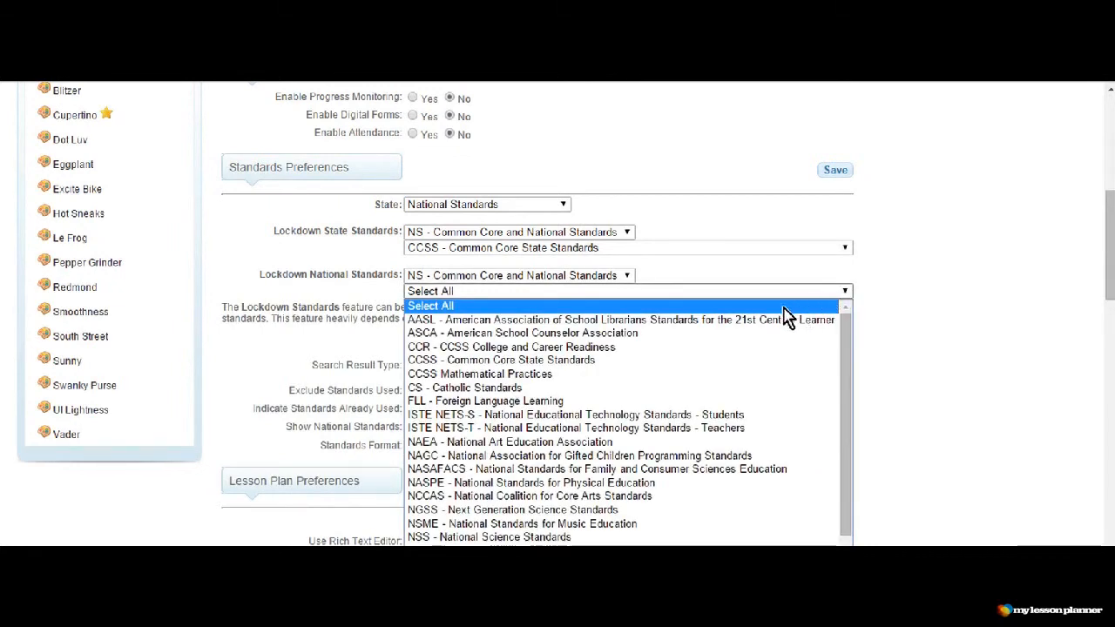
click(599, 367)
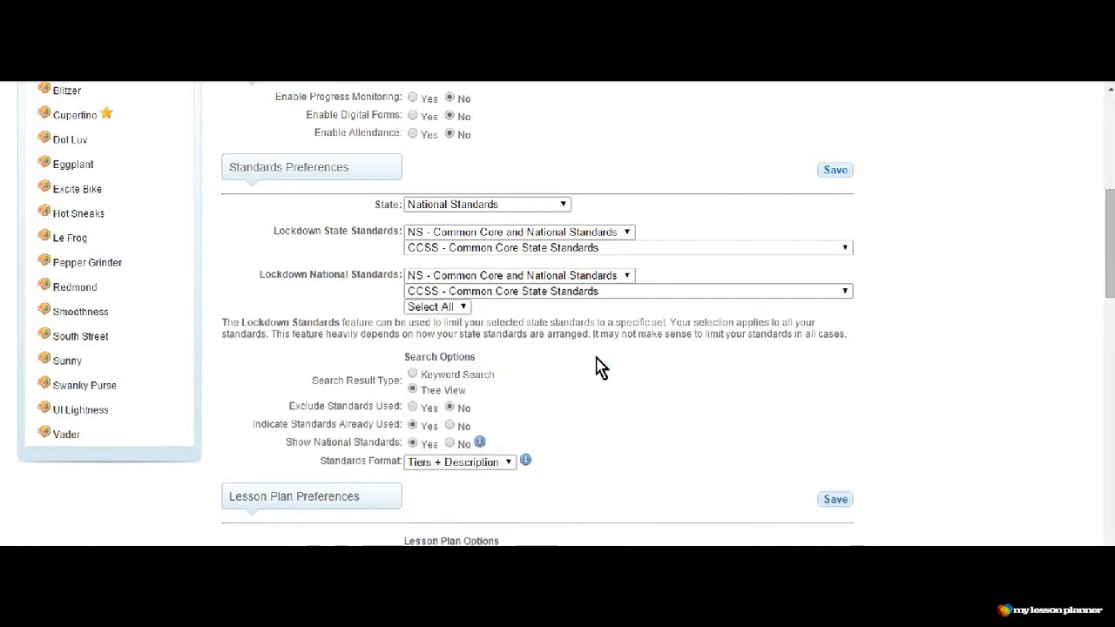
click(464, 309)
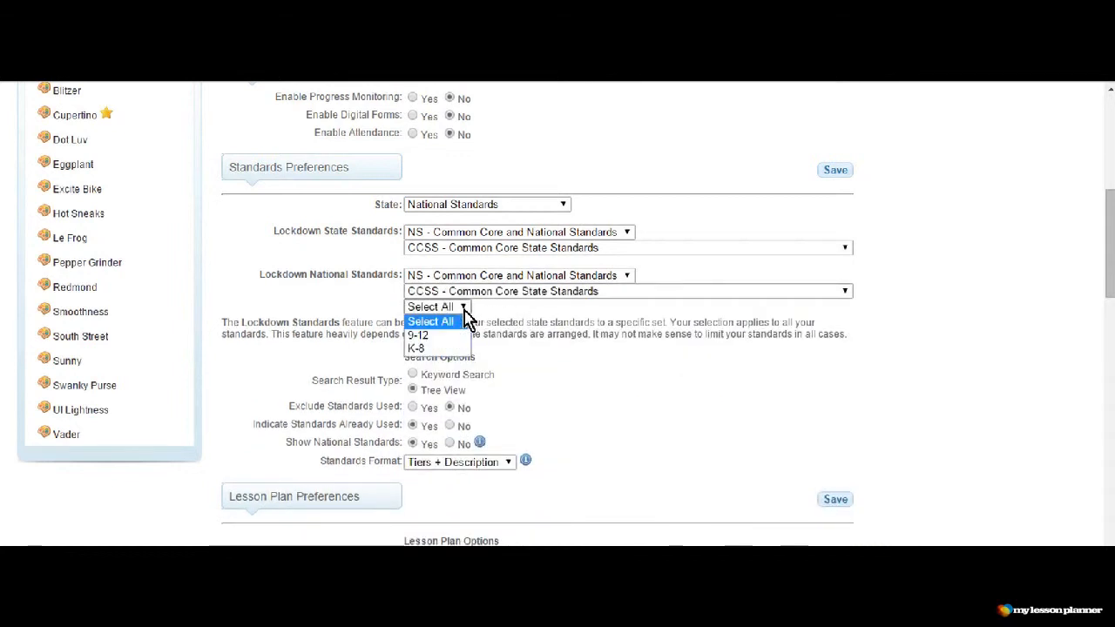
click(437, 357)
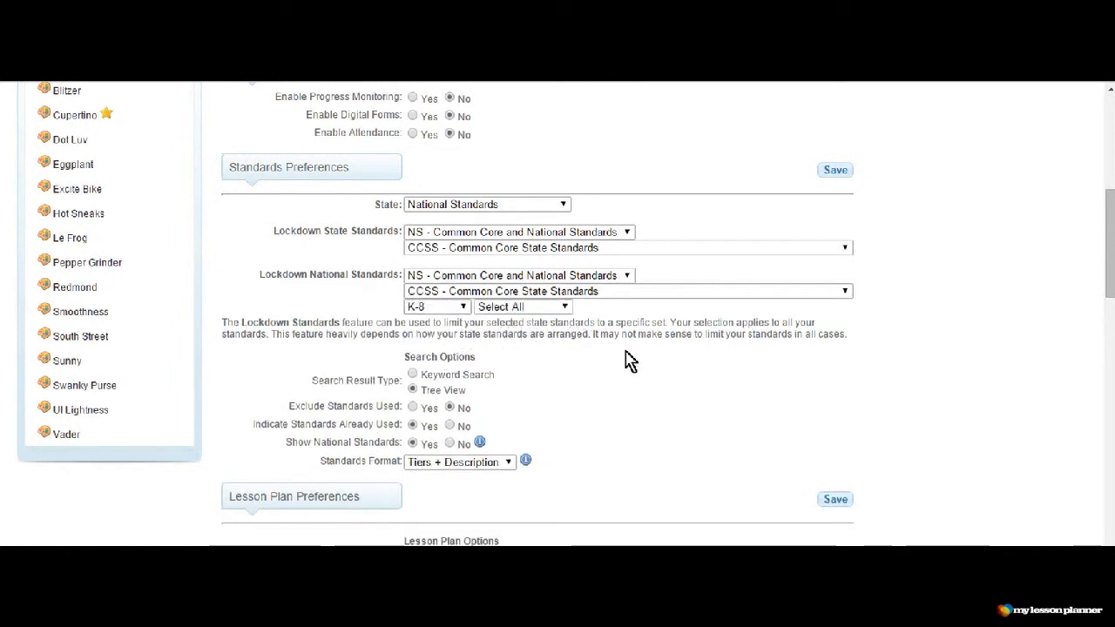
- Set the Lesson Plan Left-Side Action Menu option to Locked in the lesson plan preferences
scroll(659, 390, down, 1)
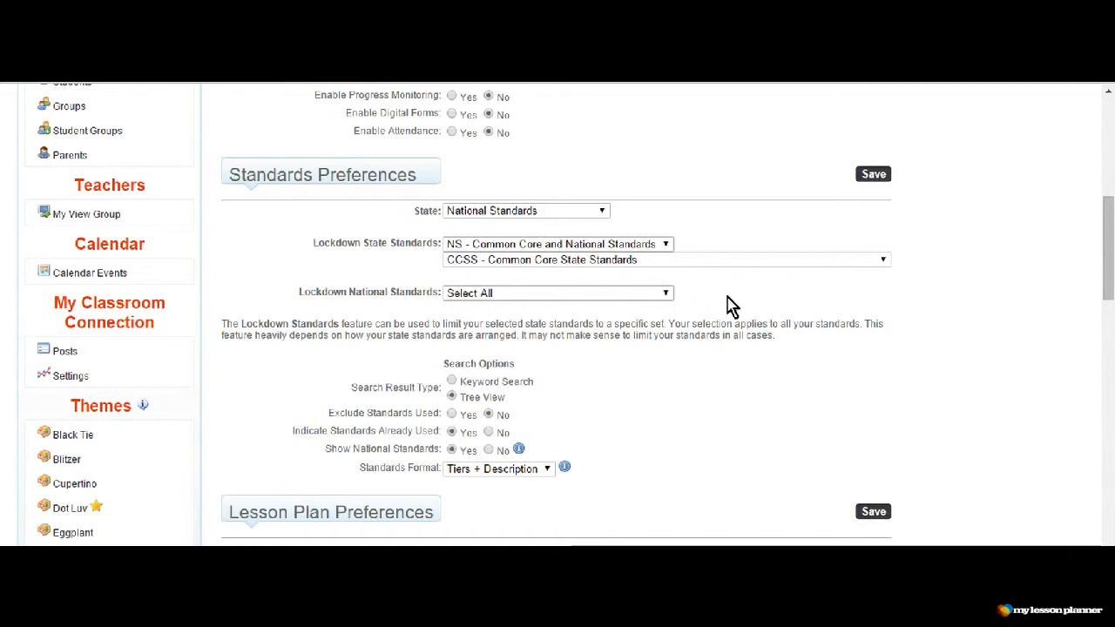
scroll(729, 306, down, 2)
scroll(732, 305, down, 1)
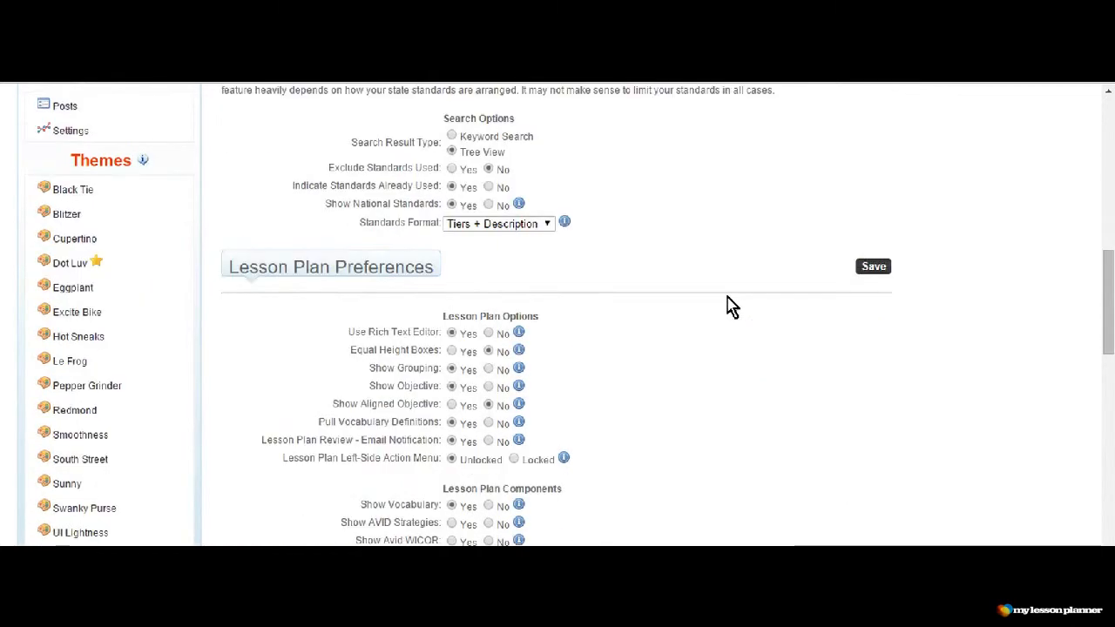
scroll(730, 306, down, 1)
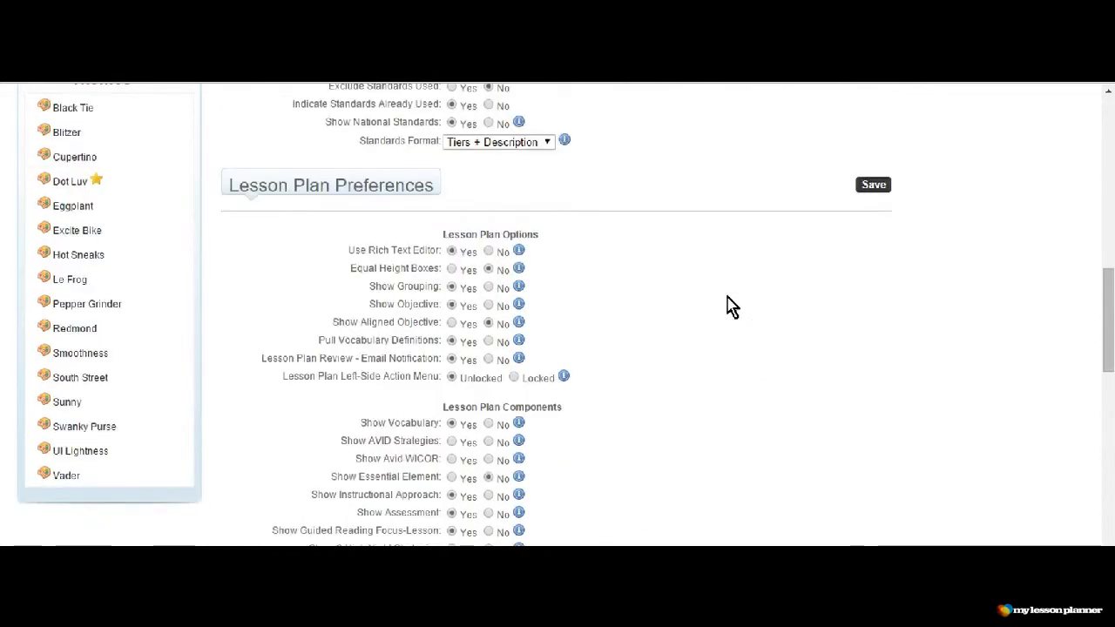
click(514, 378)
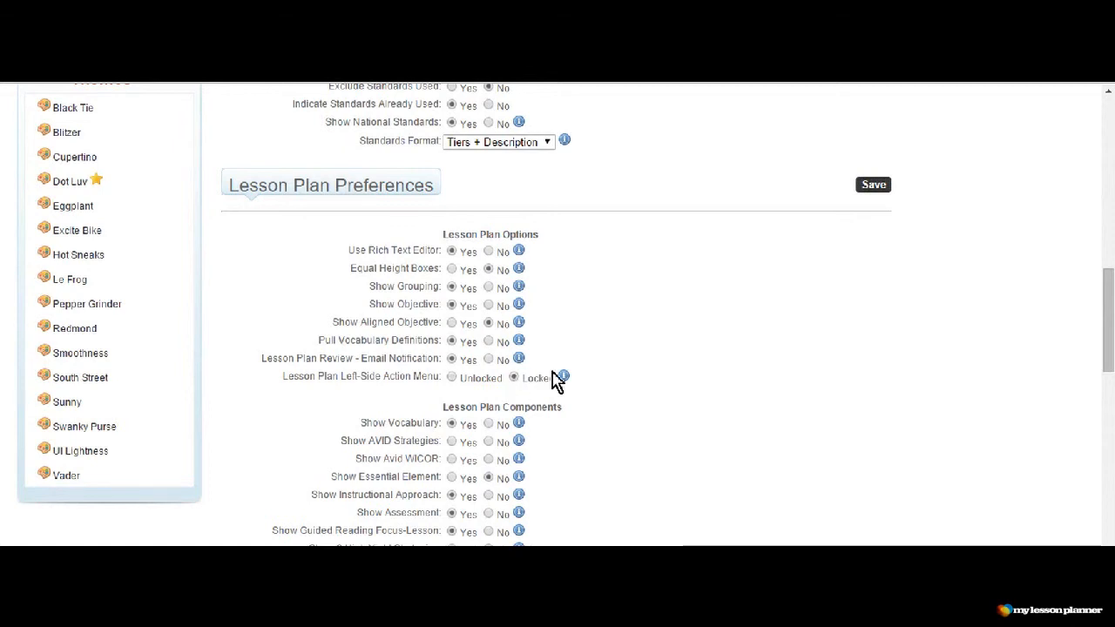
- Set Show Guided Reading Focus-Lesson to No among the lesson plan components and save the preferences
scroll(631, 379, down, 1)
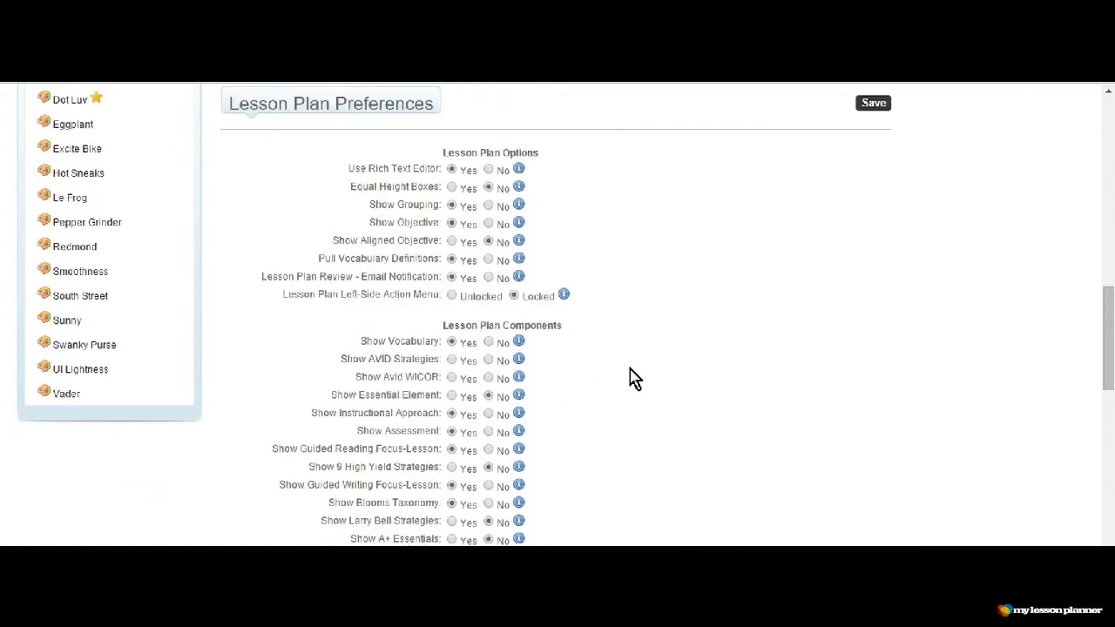
scroll(633, 377, down, 2)
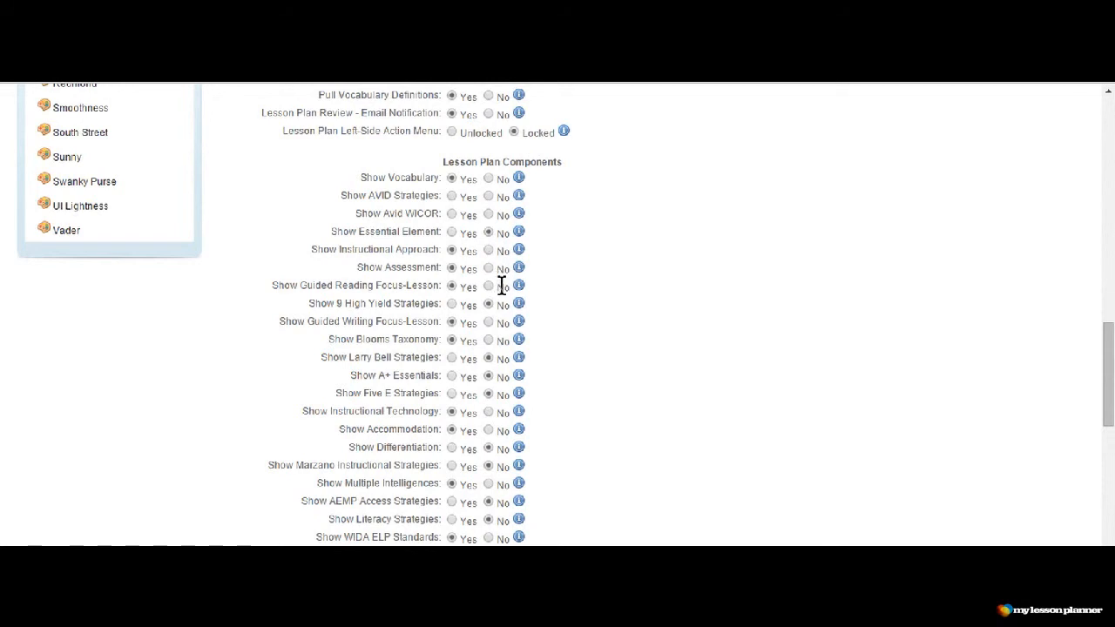
scroll(575, 320, down, 1)
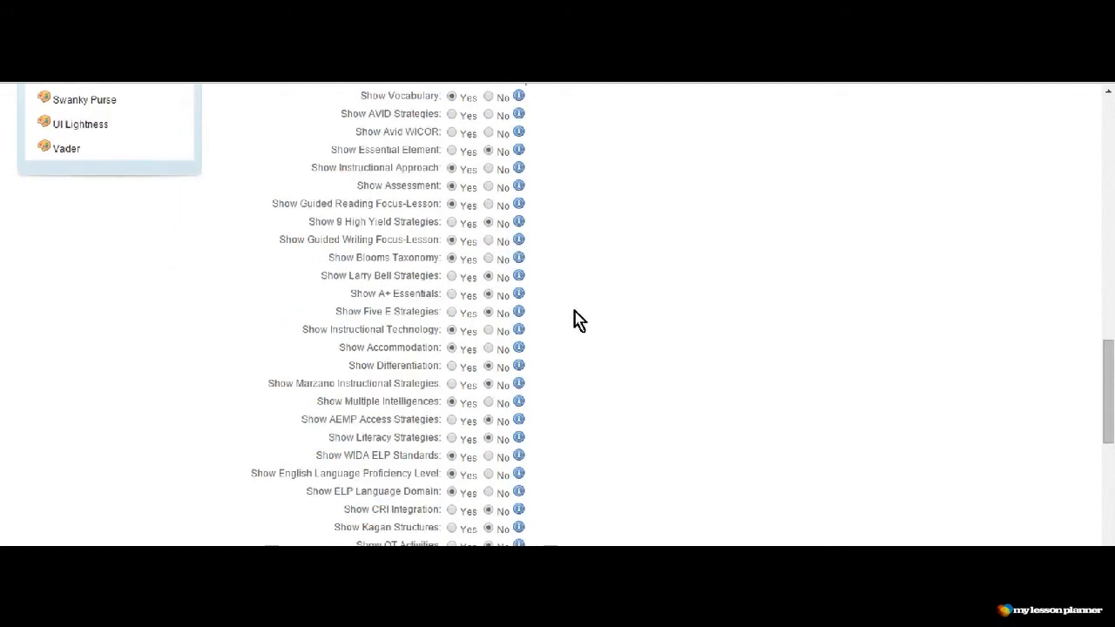
click(488, 204)
scroll(581, 342, down, 2)
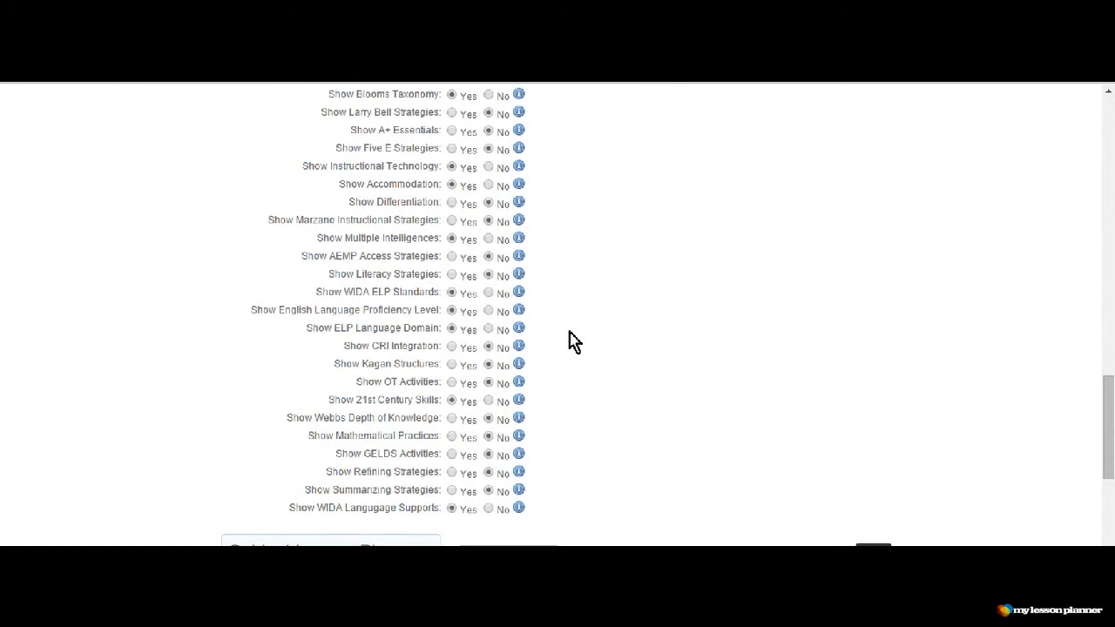
scroll(574, 342, down, 1)
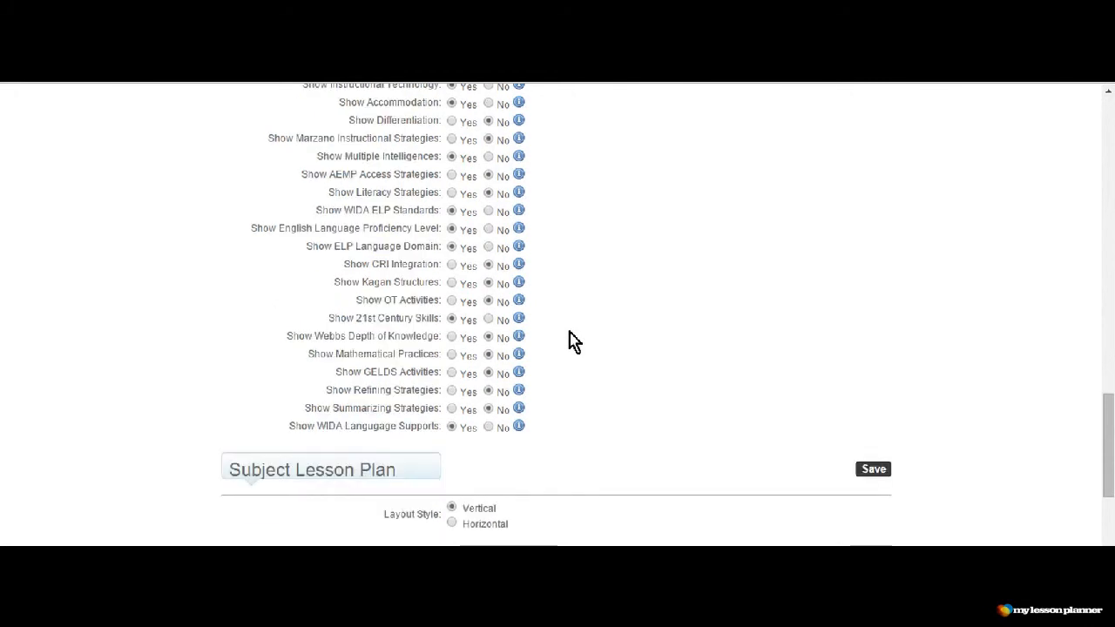
click(875, 470)
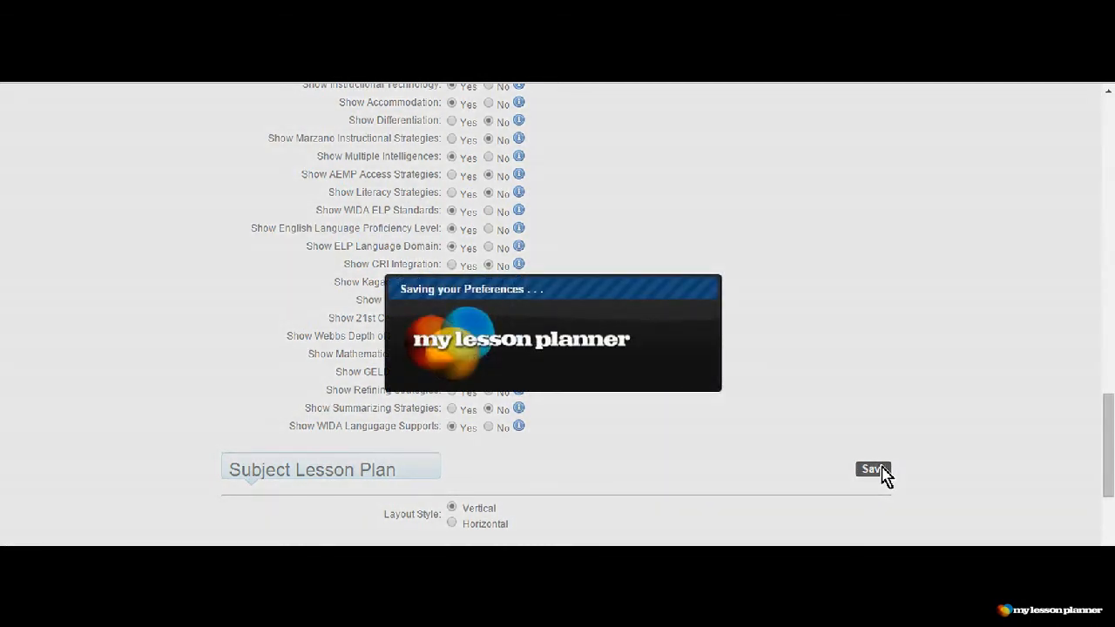